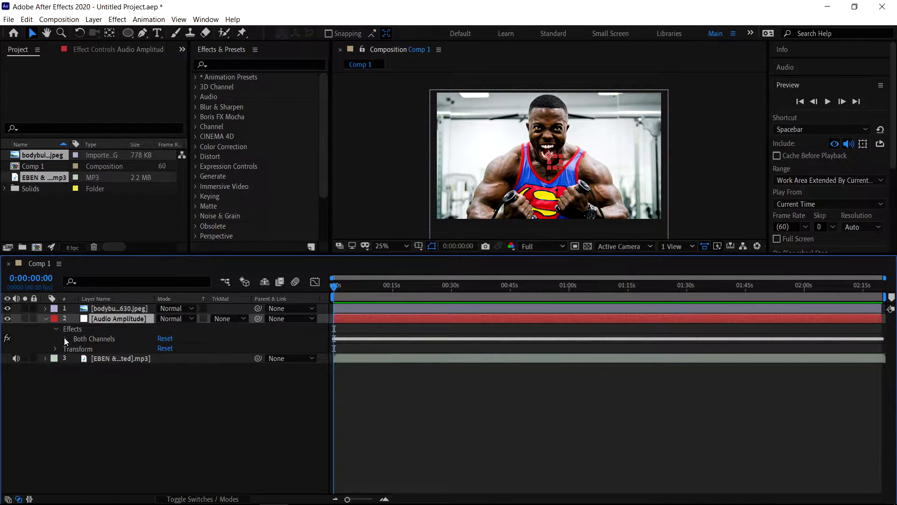
Reveal the Audio Amplitude layer's keyframed Both Channels slider, deselect all layers, and pick the Pen tool
left_click(66, 338)
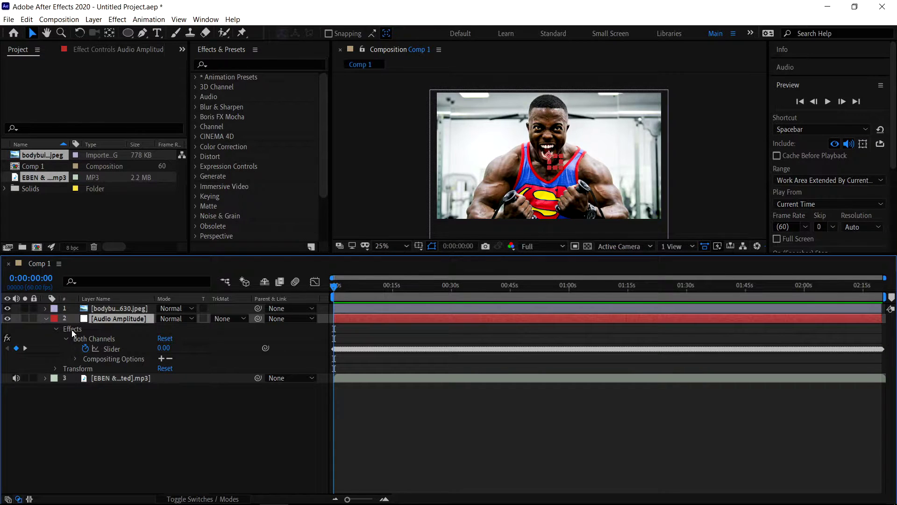
left_click(113, 309)
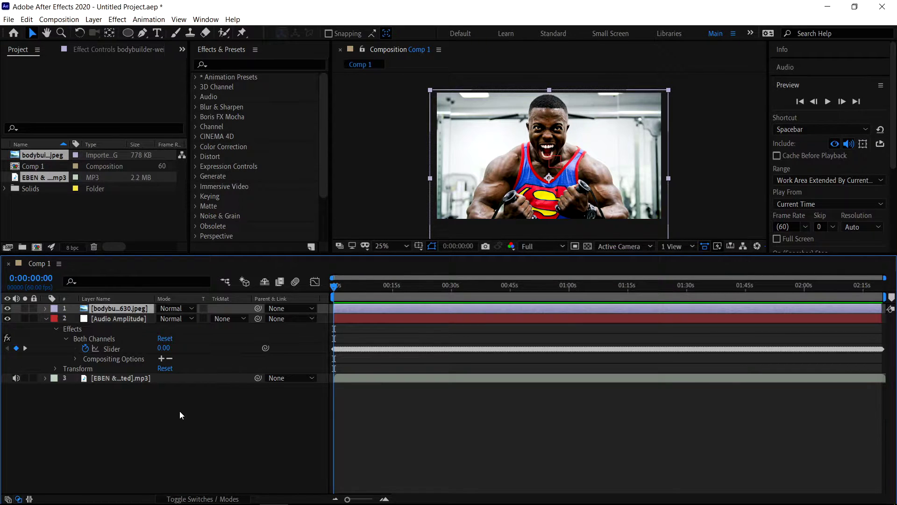
left_click(133, 408)
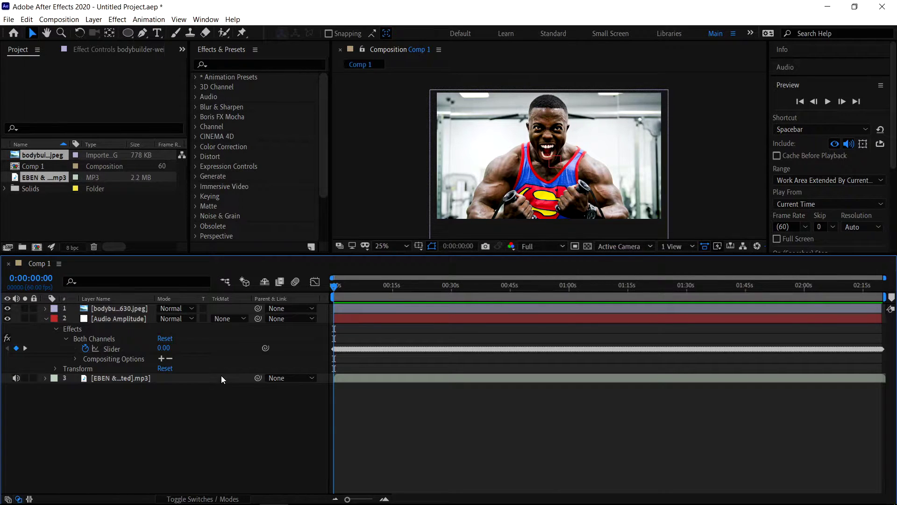
left_click(143, 33)
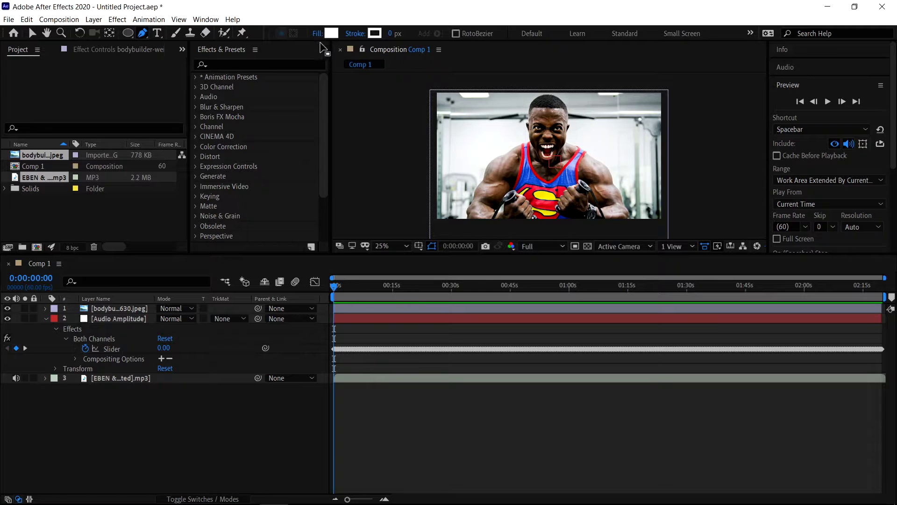
Zoom the viewer to 400% and frame the bodybuilder's face
left_click(394, 246)
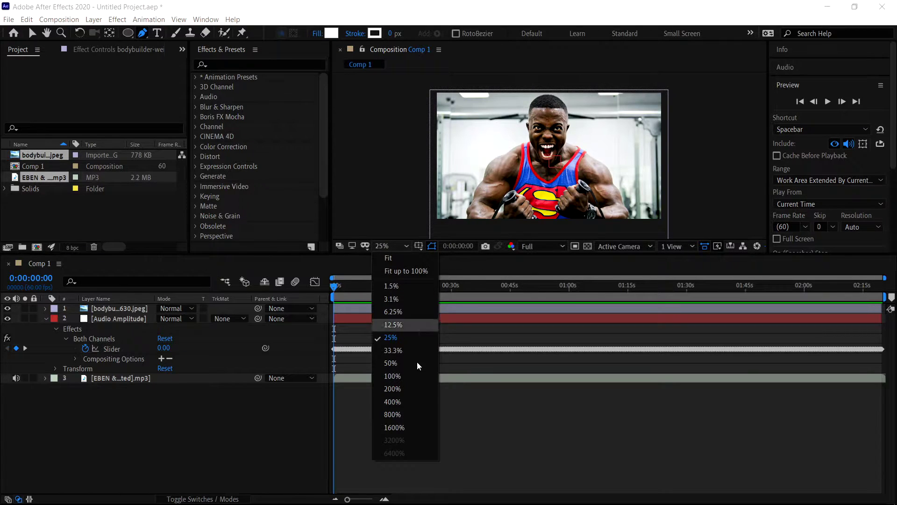
left_click(394, 402)
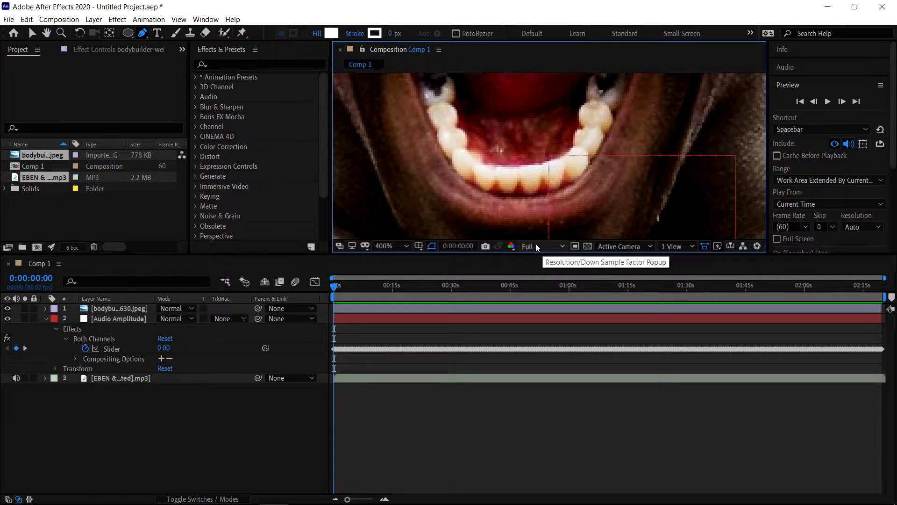
scroll(532, 223, "up", 5)
key("h")
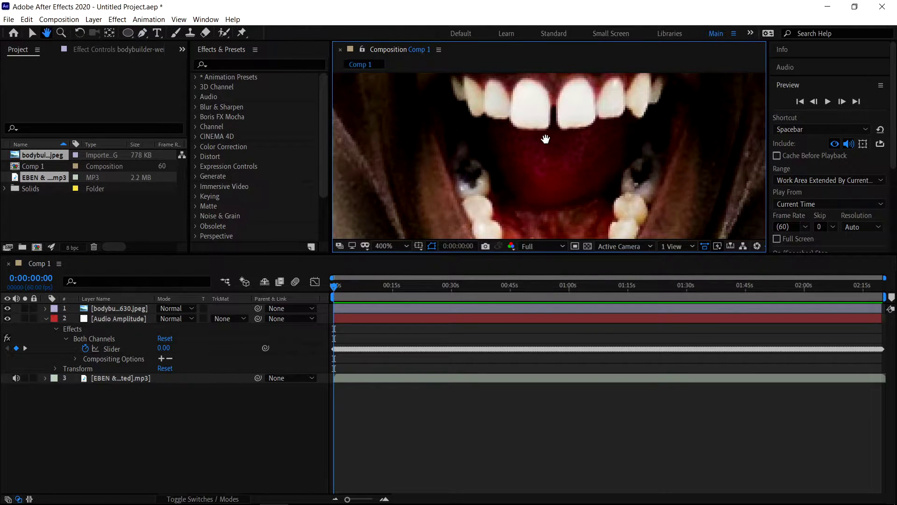
left_click_drag(554, 75, 555, 106)
scroll(554, 126, "up", 8)
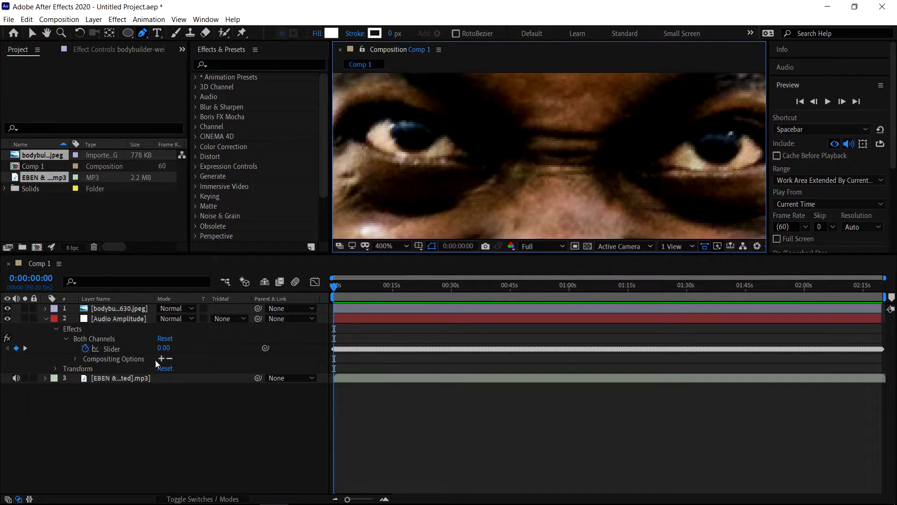
Draw a white-filled shape over the left eye and refine its curves
left_click(463, 149)
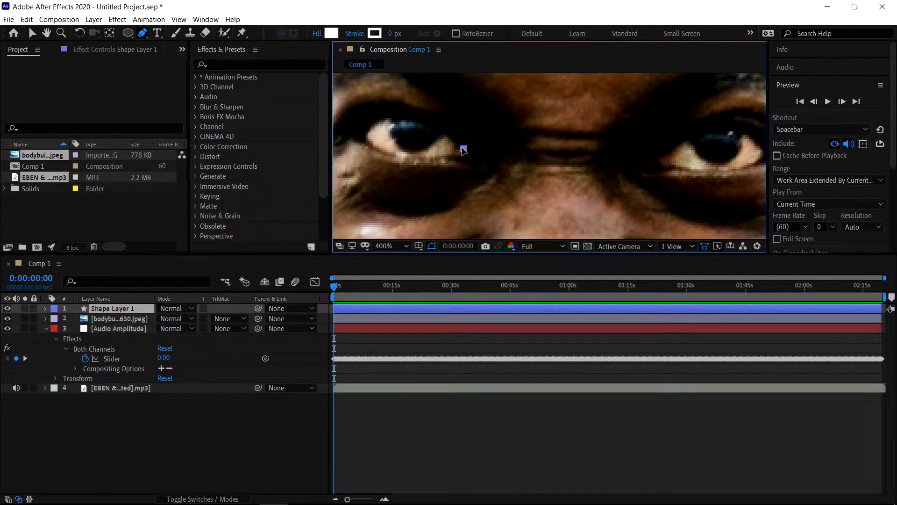
left_click(367, 135)
left_click_drag(365, 140, 355, 189)
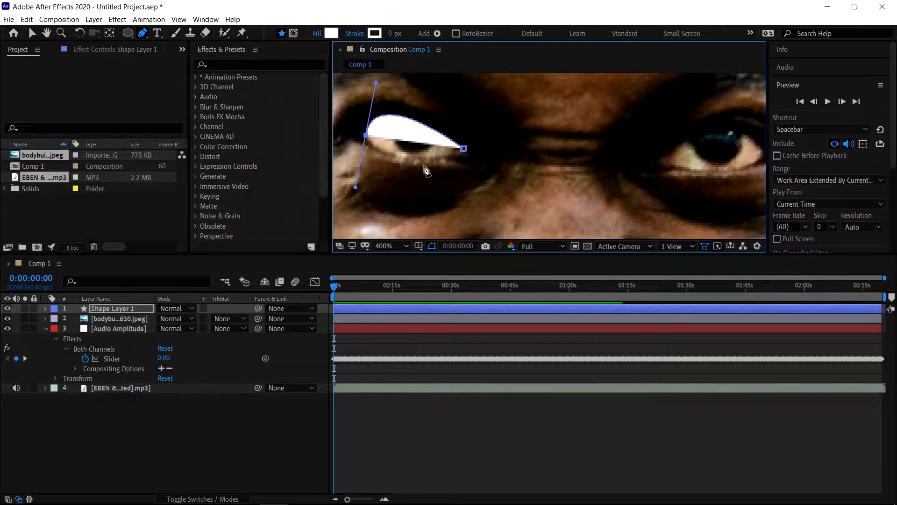
left_click(410, 156)
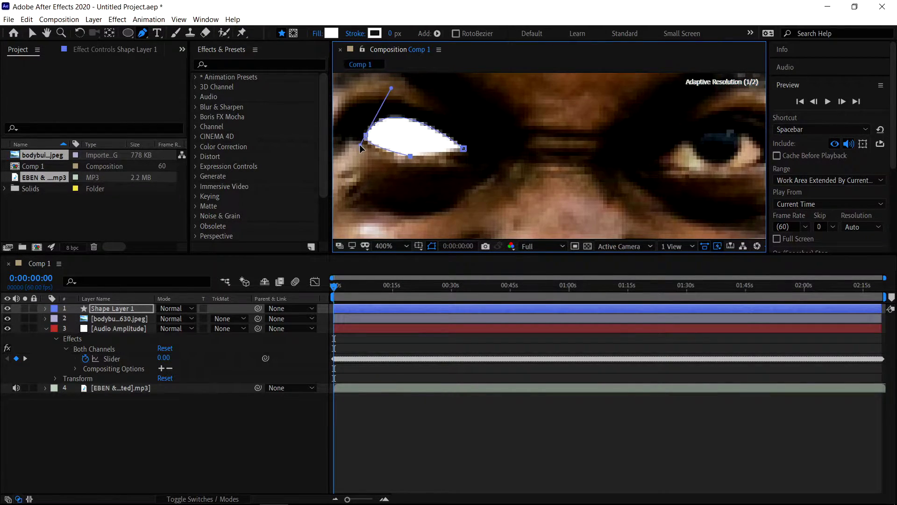
left_click_drag(358, 146, 363, 143)
left_click_drag(411, 157, 364, 142)
left_click_drag(464, 148, 468, 144)
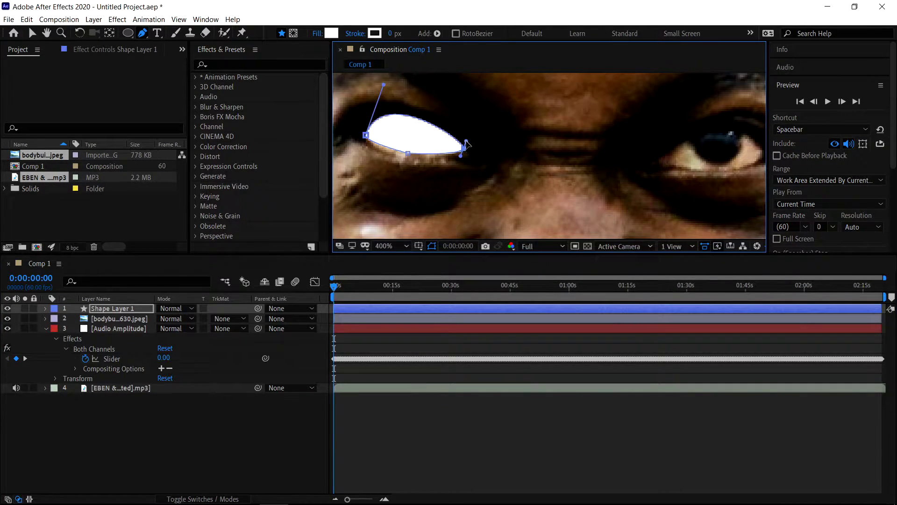
left_click(395, 430)
Draw a second white-filled shape over the right eye on its own layer
key("h")
mouse_move(698, 149)
left_mouse_down()
mouse_move(500, 131)
mouse_move(569, 153)
left_mouse_up()
key("g")
left_click(447, 142)
left_click(504, 151)
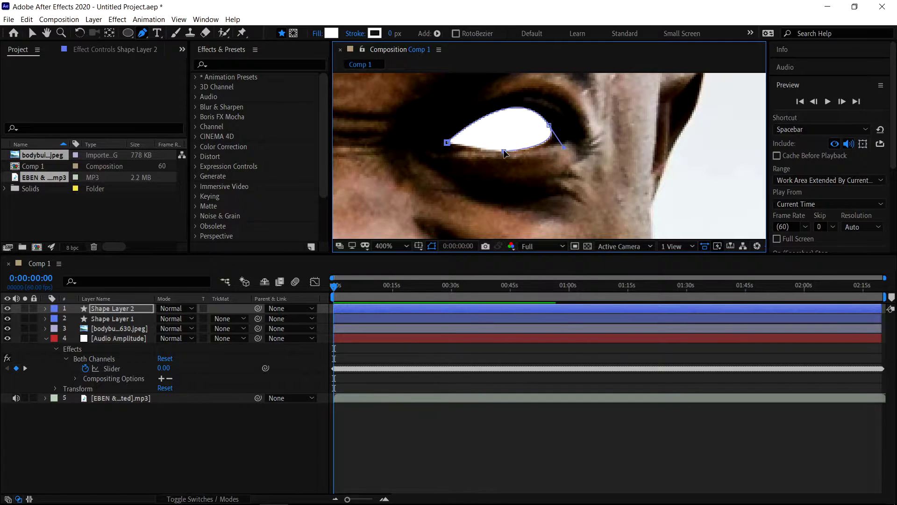
left_click(425, 259)
Return the viewer to 100% and recenter on the face
left_click(402, 246)
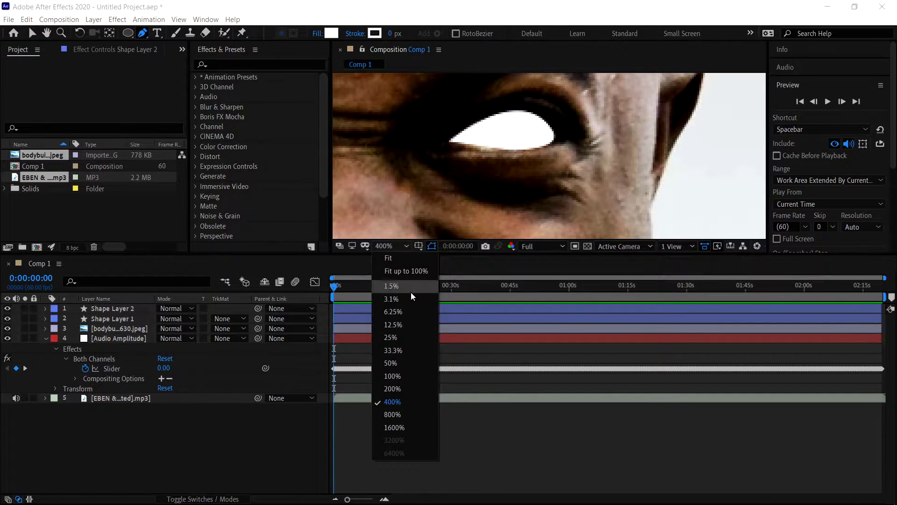
left_click(401, 375)
key("h")
left_click_drag(471, 201, 518, 197)
Apply the Glow effect to Shape Layer 2 from Effects & Presets
key("g")
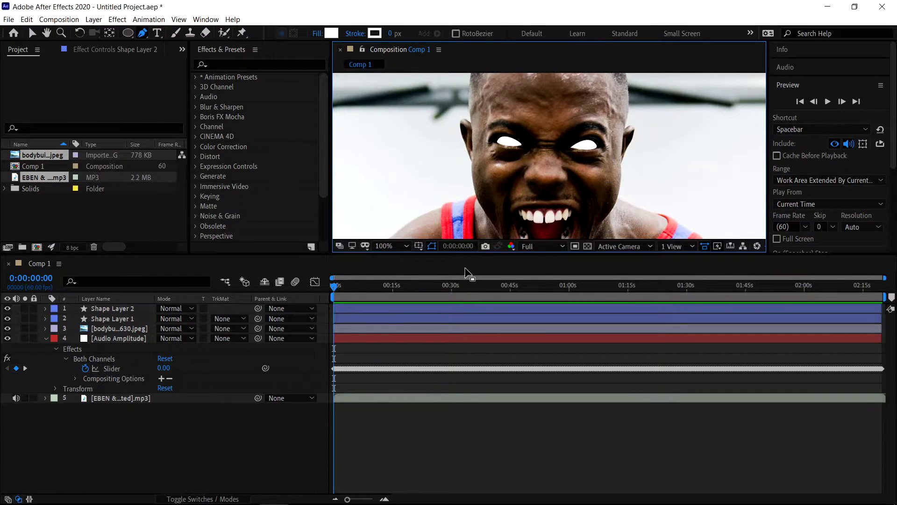
left_click(97, 305)
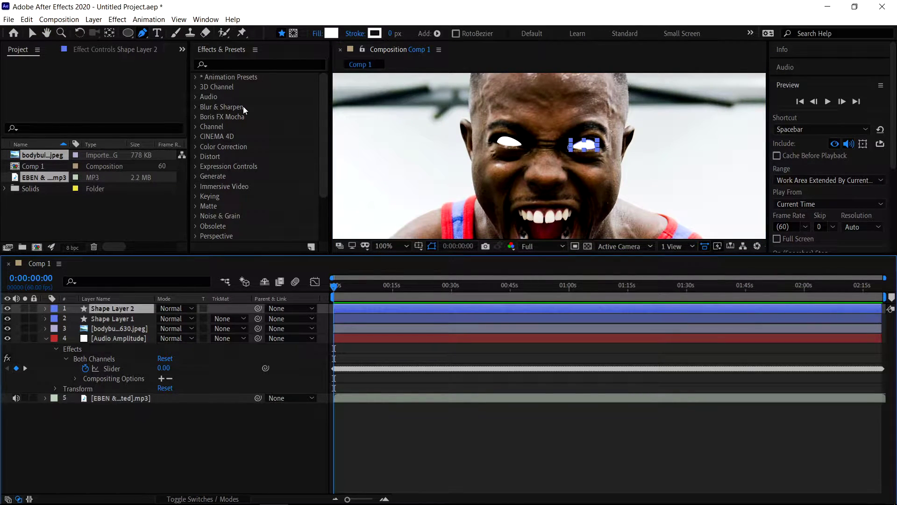
left_click(241, 65)
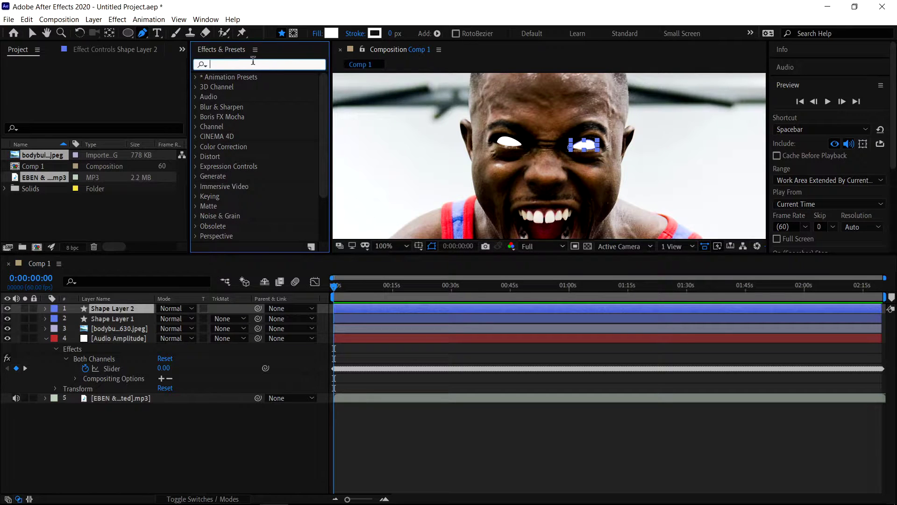
left_click(205, 19)
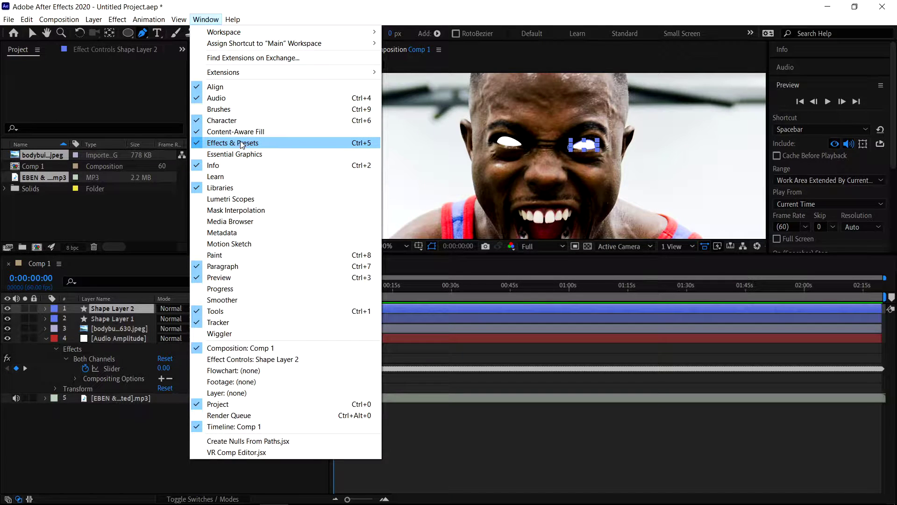
left_click(252, 141)
type("glow")
left_click_drag(242, 138, 111, 314)
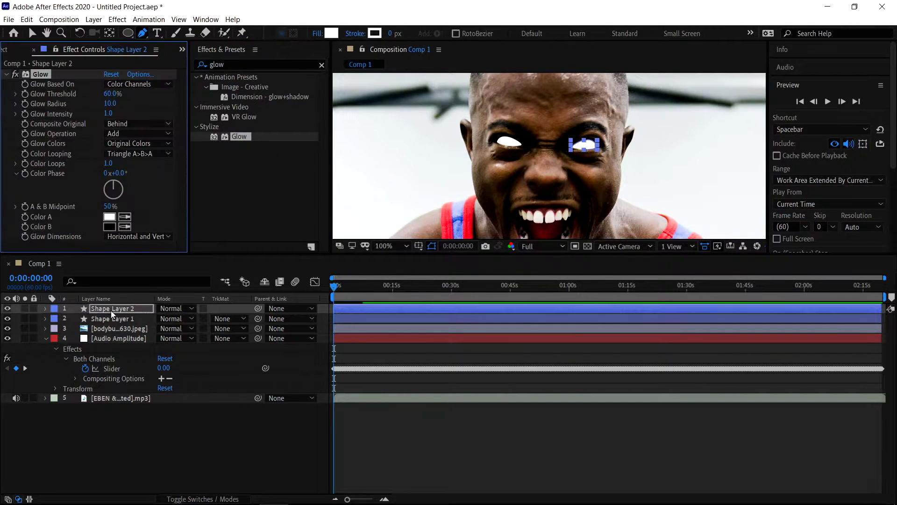
Set the Glow threshold to 69 and radius to 24
key("v")
left_click(112, 94)
type("69")
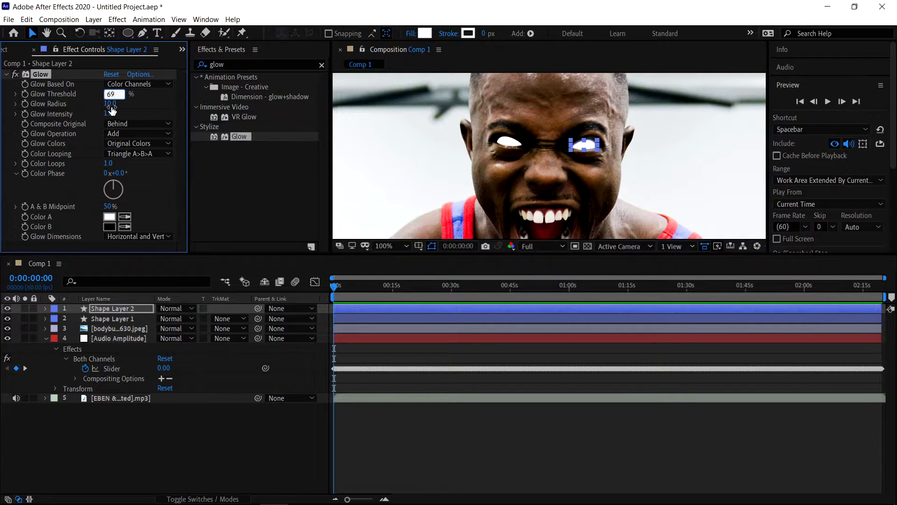
key("Tab")
type("24")
left_click(142, 111)
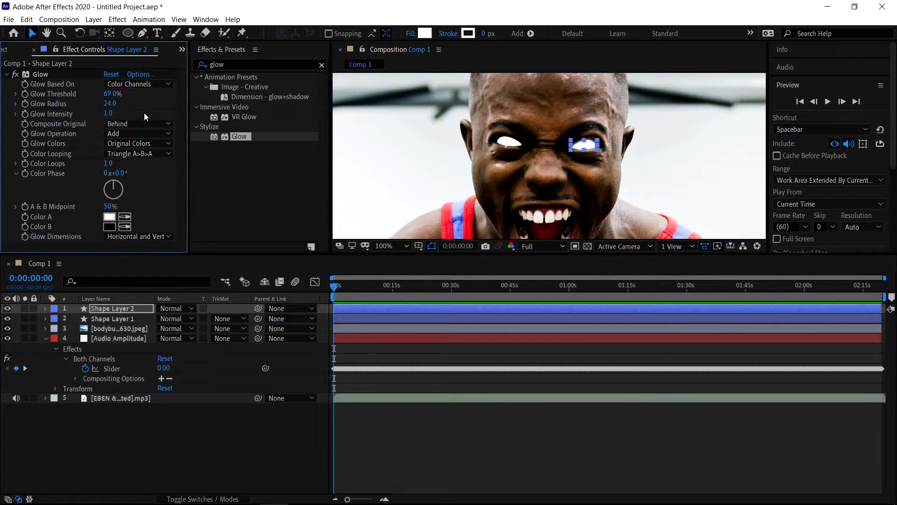
Duplicate the Glow and give Glow 2 radius 63, intensity 20, composited On Top
right_click(46, 74)
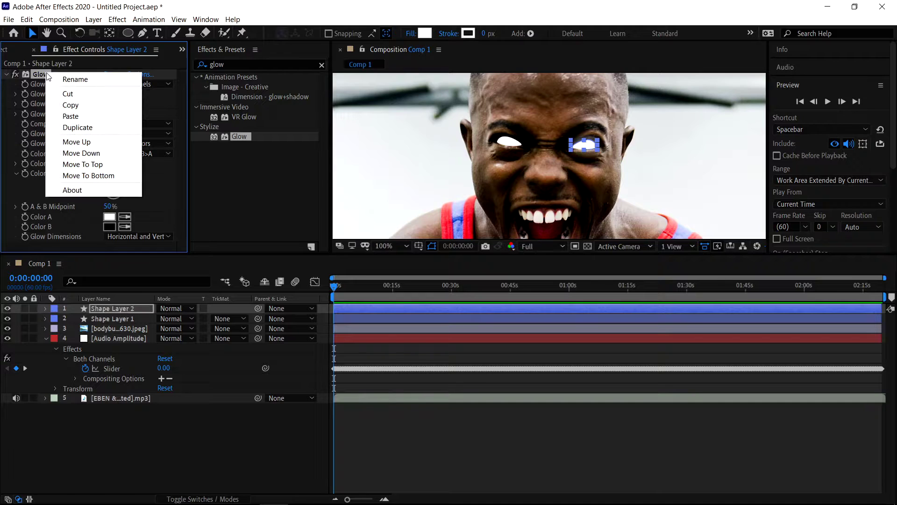
left_click(95, 134)
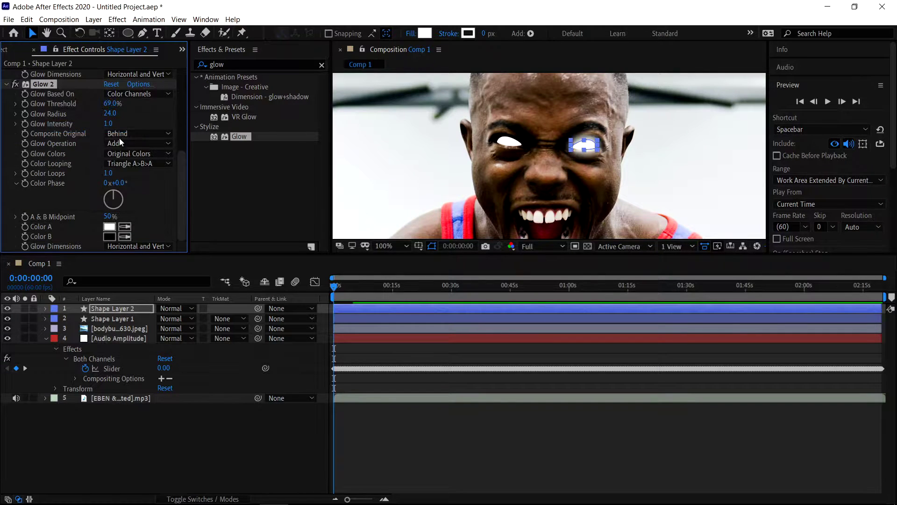
left_click(108, 114)
type("63")
key("Tab")
type("2")
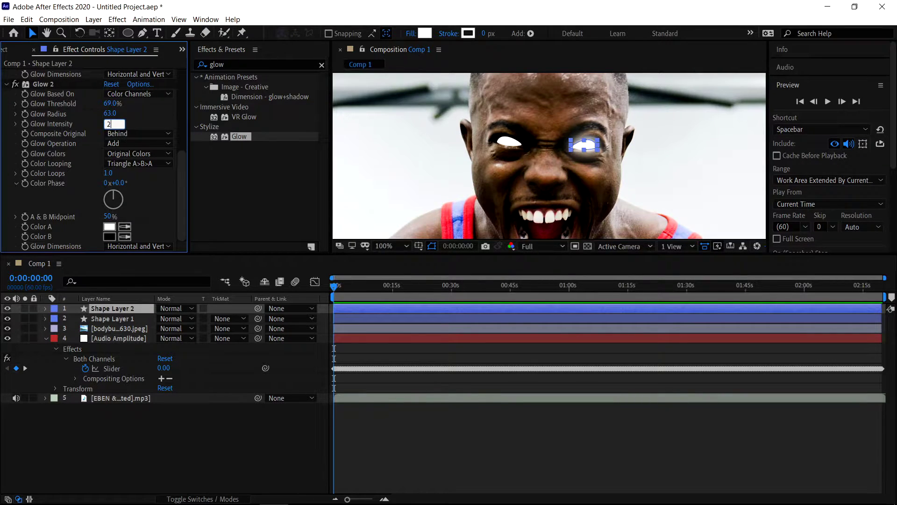
key("Return")
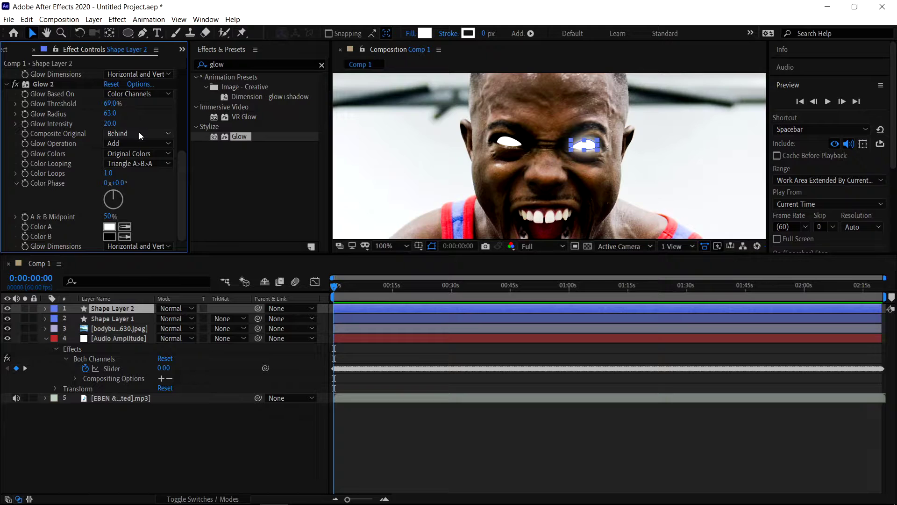
left_click(139, 132)
left_click(129, 146)
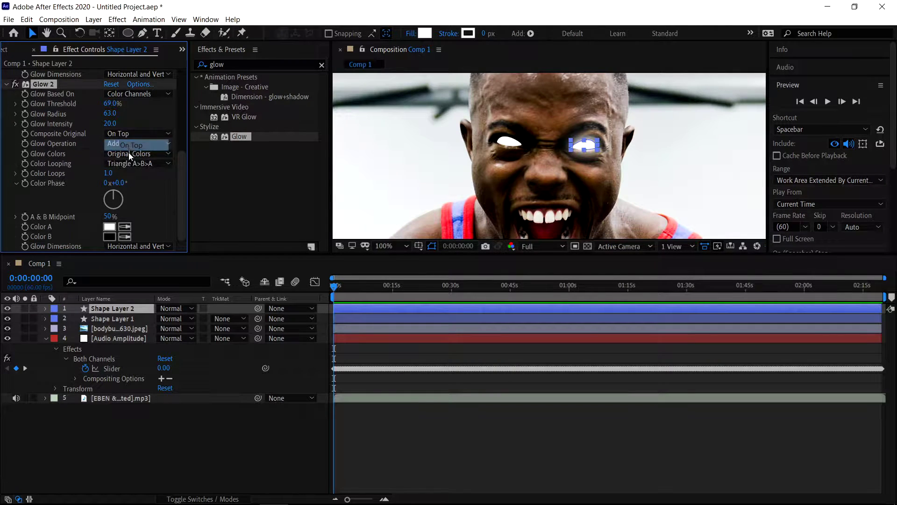
Set Glow 2's Color A to 00A2FF and Color B to 00BAFF
left_click(111, 227)
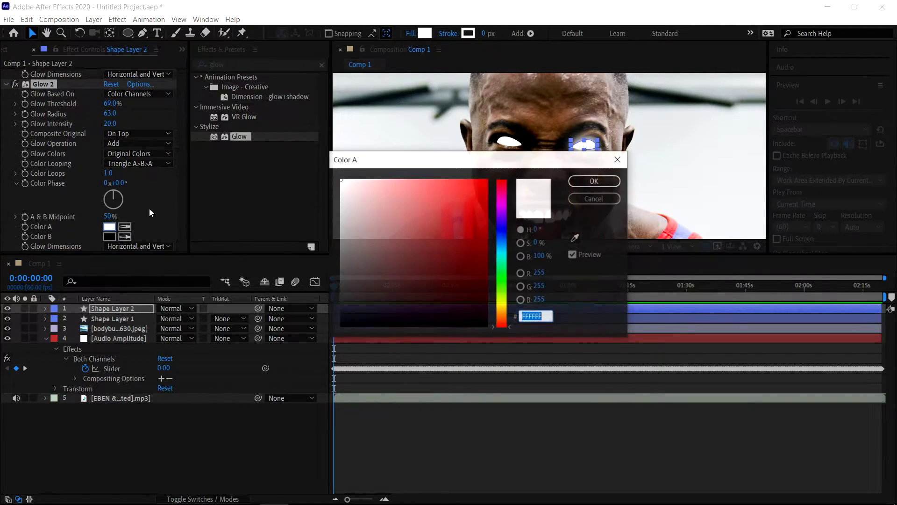
type("00A2")
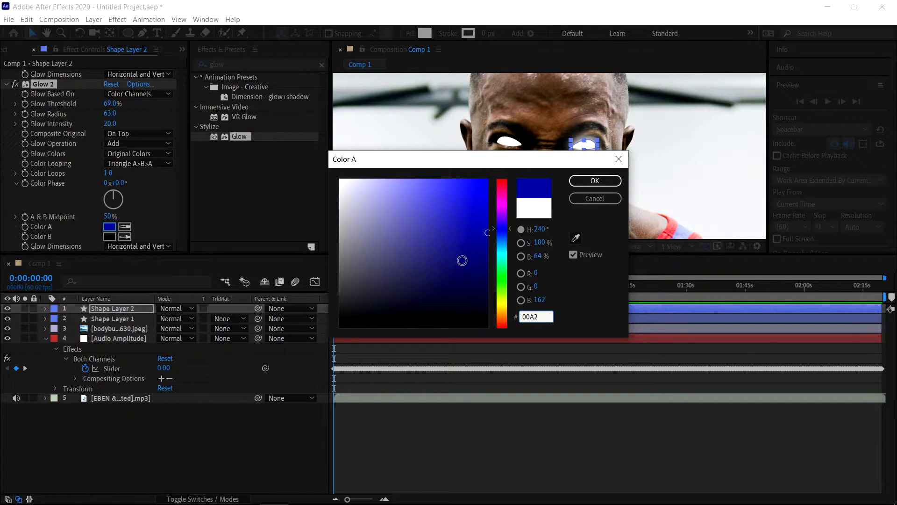
type("FF")
left_click(596, 184)
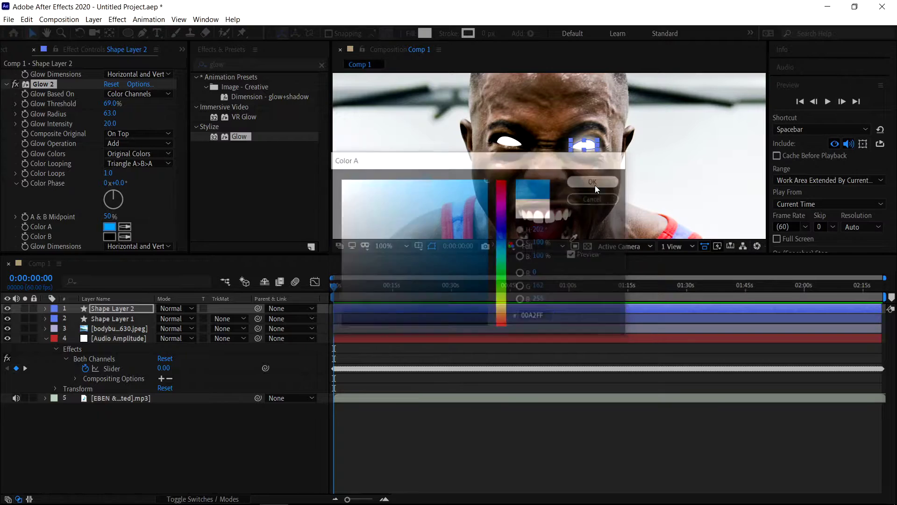
left_click(111, 237)
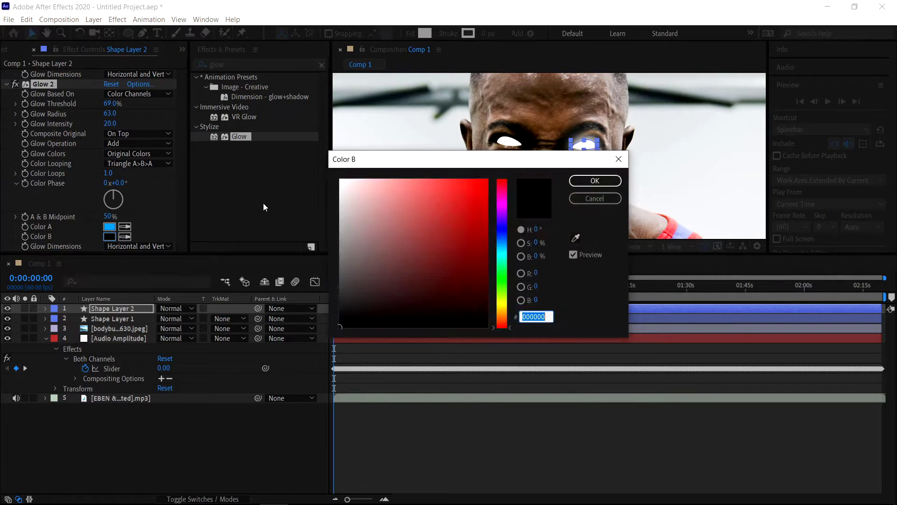
type("00BAFF")
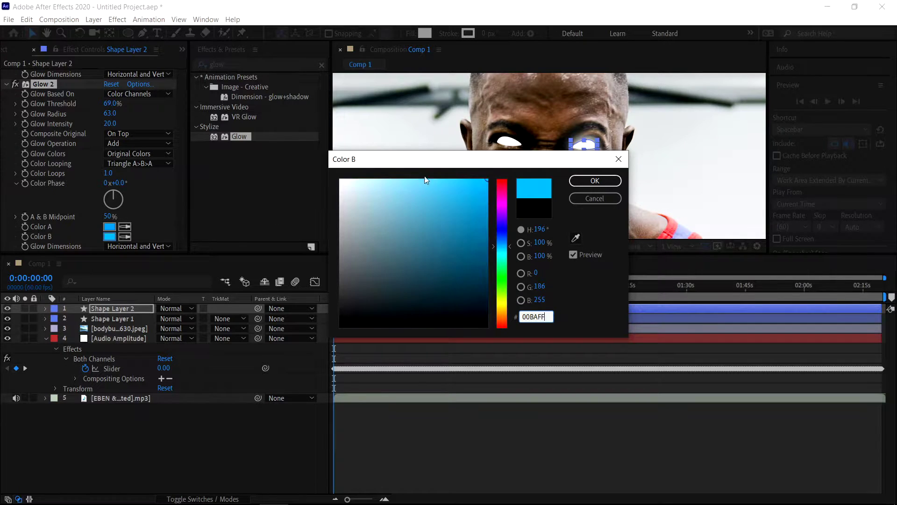
left_click(595, 181)
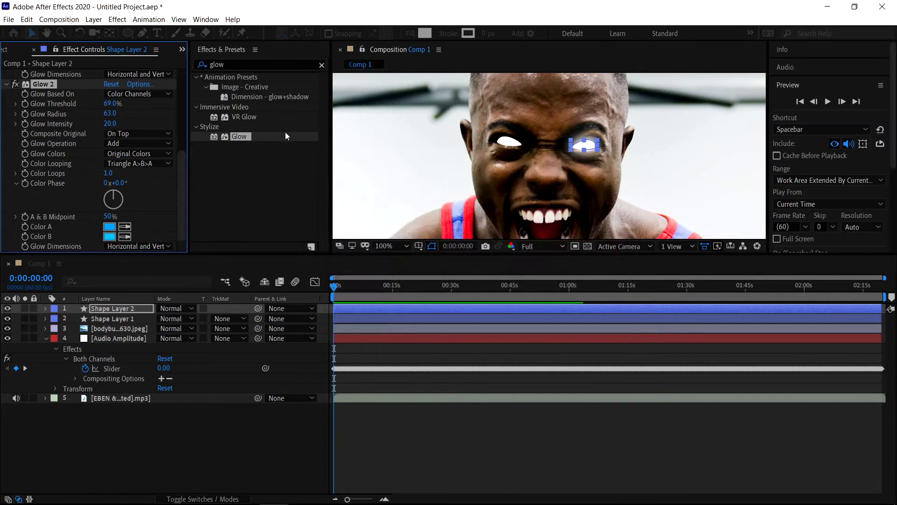
Apply Gaussian Blur (Legacy) to Shape Layer 2 with blurriness 1.7
left_click(320, 65)
type("gau")
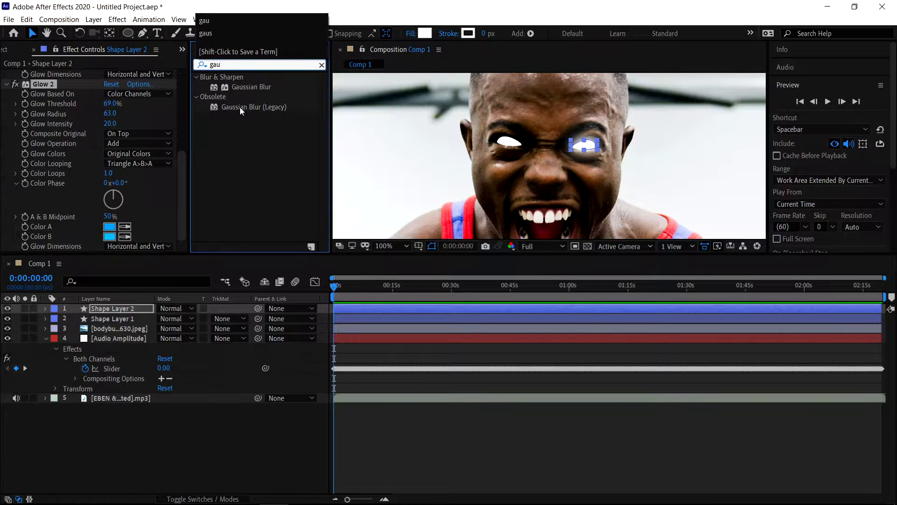
left_click_drag(237, 107, 105, 306)
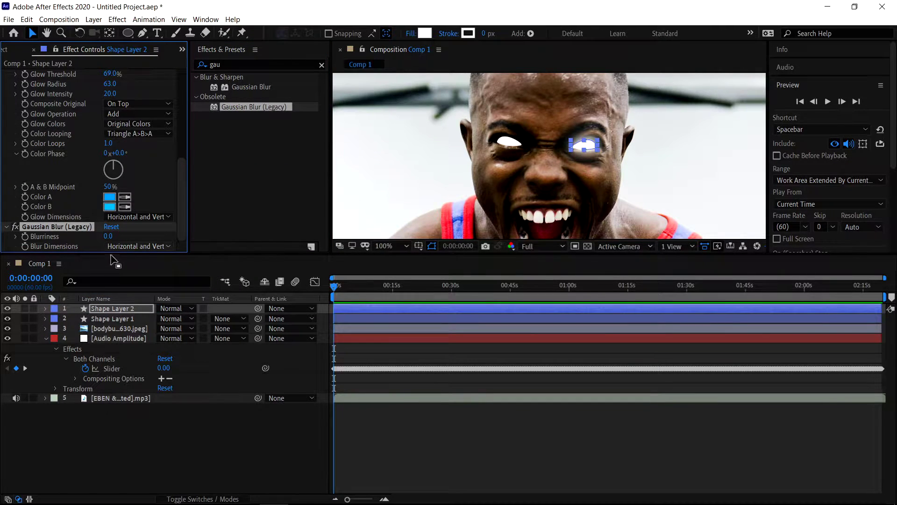
left_click(112, 237)
type("1.7")
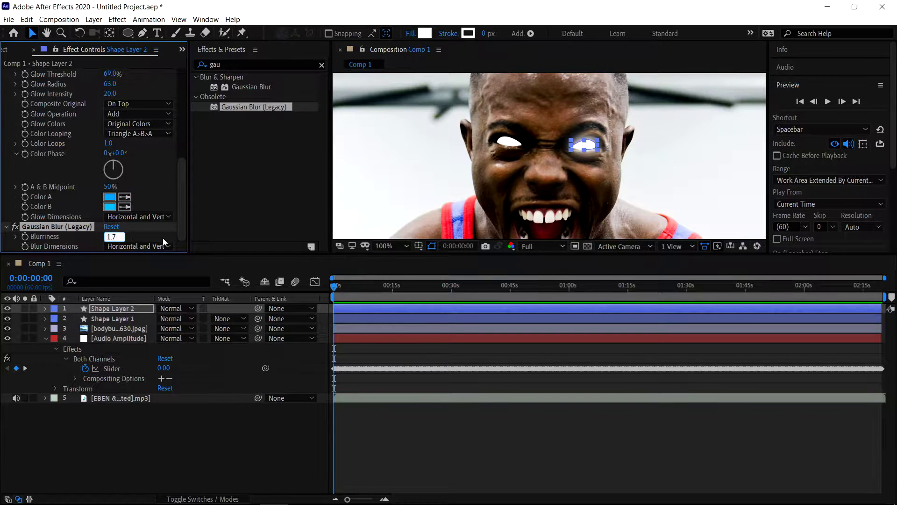
key("Return")
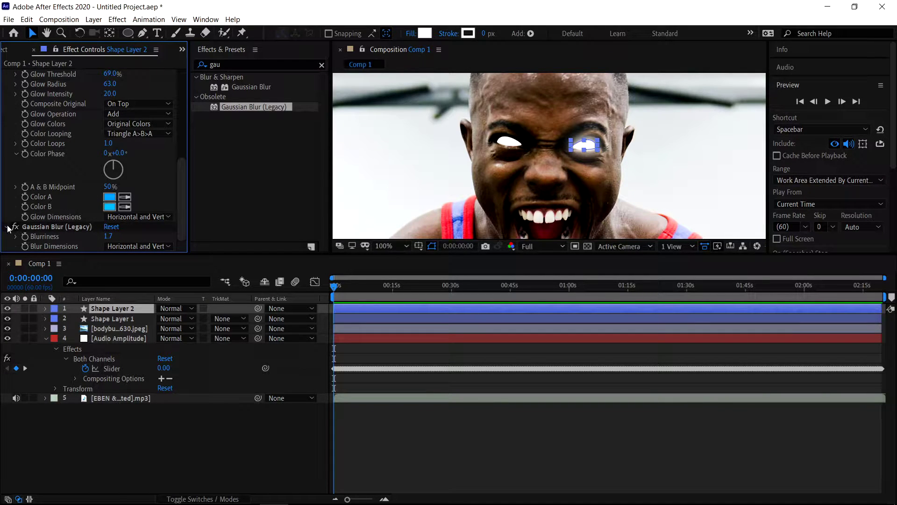
Collapse and select the Glow, Glow 2 and Gaussian Blur effects, then copy them
left_click(8, 227)
scroll(9, 187, "up", 4)
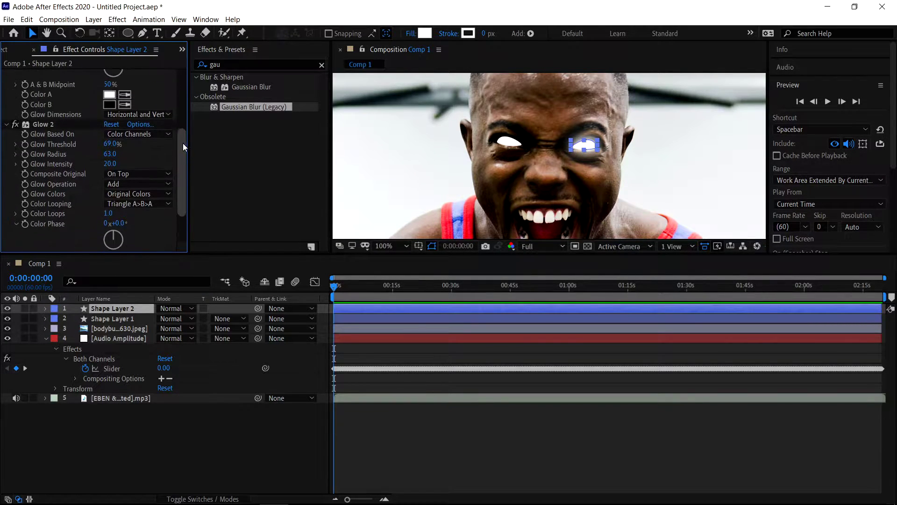
left_click(8, 133)
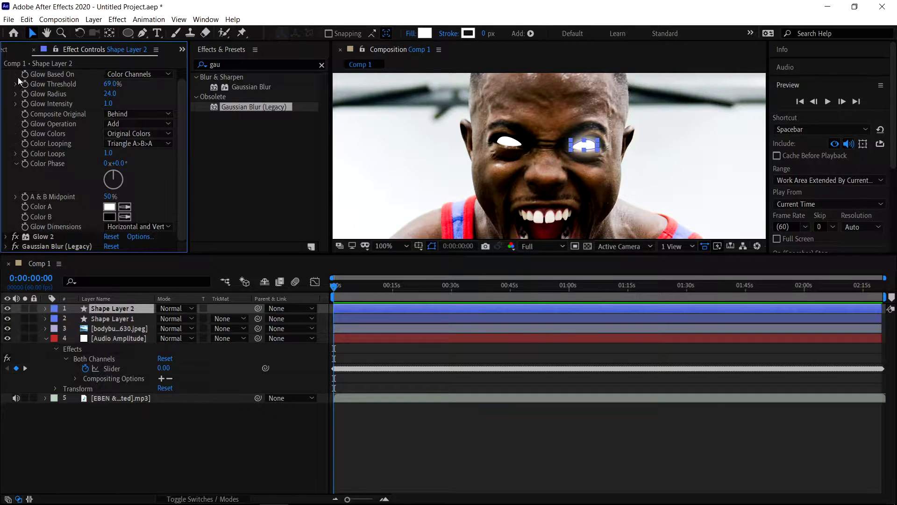
key("ctrl+grave")
left_click(49, 75)
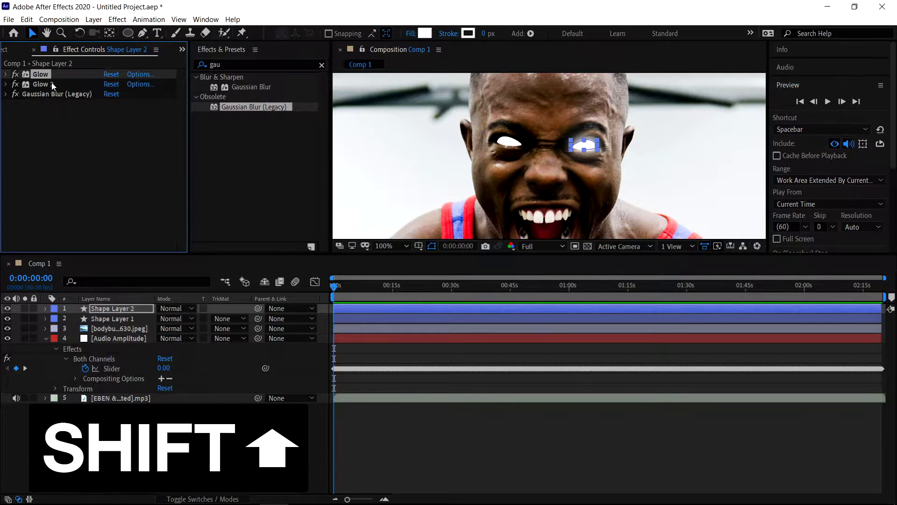
left_click(48, 94, "shift")
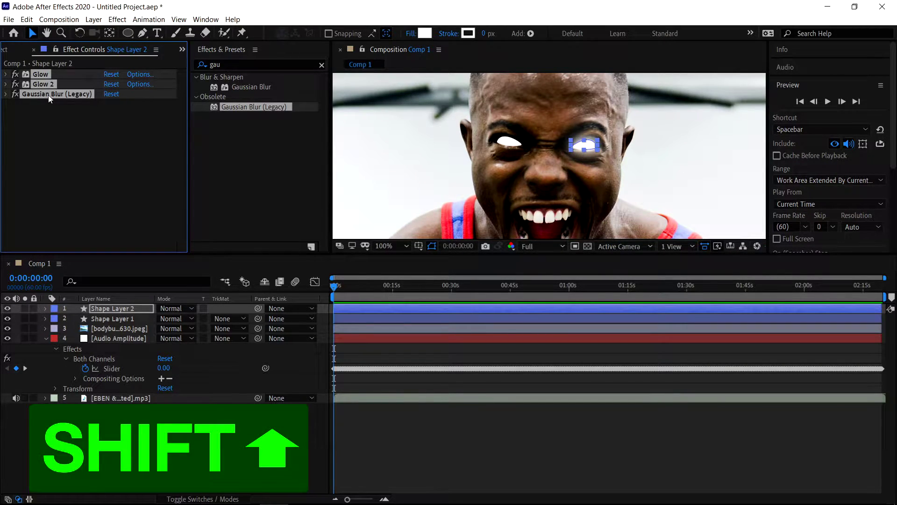
key("ctrl+c")
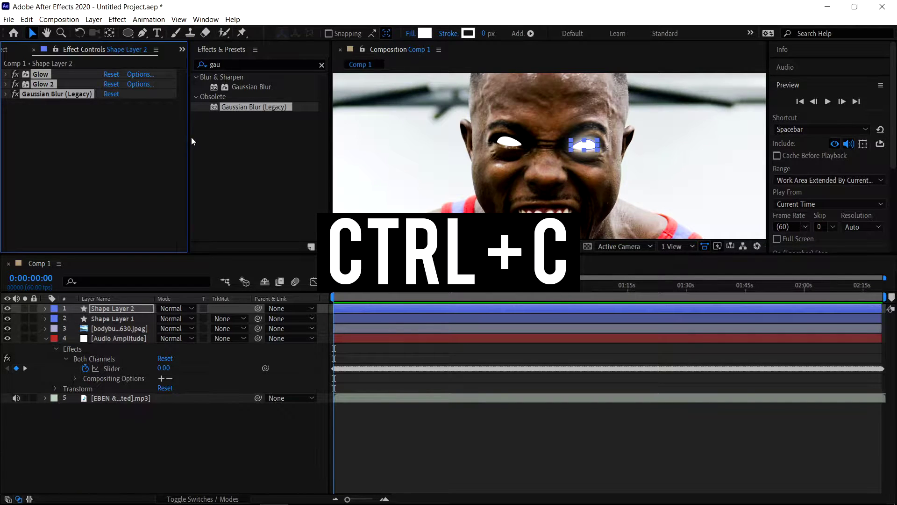
left_click(109, 318)
Paste both Glows and the Gaussian Blur onto Shape Layer 1, then clear the effects search
left_click(124, 125)
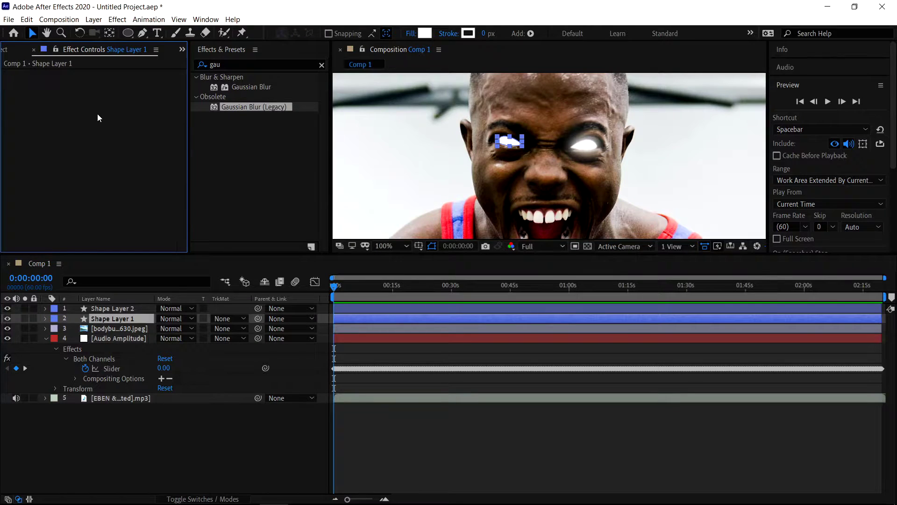
key("ctrl+v")
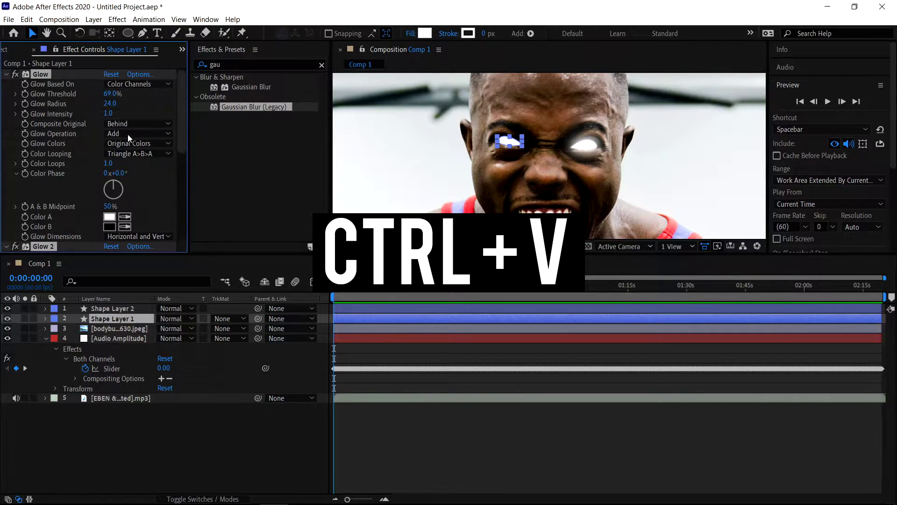
left_click(108, 309)
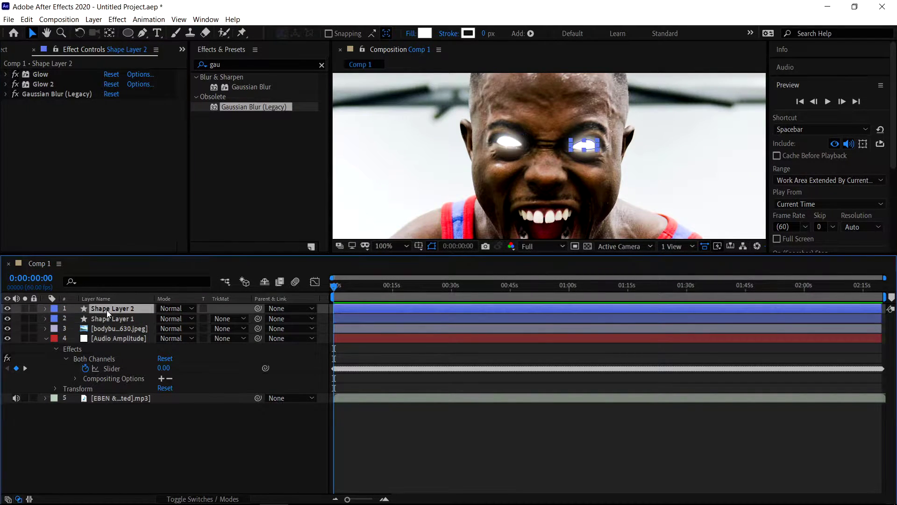
left_click(321, 64)
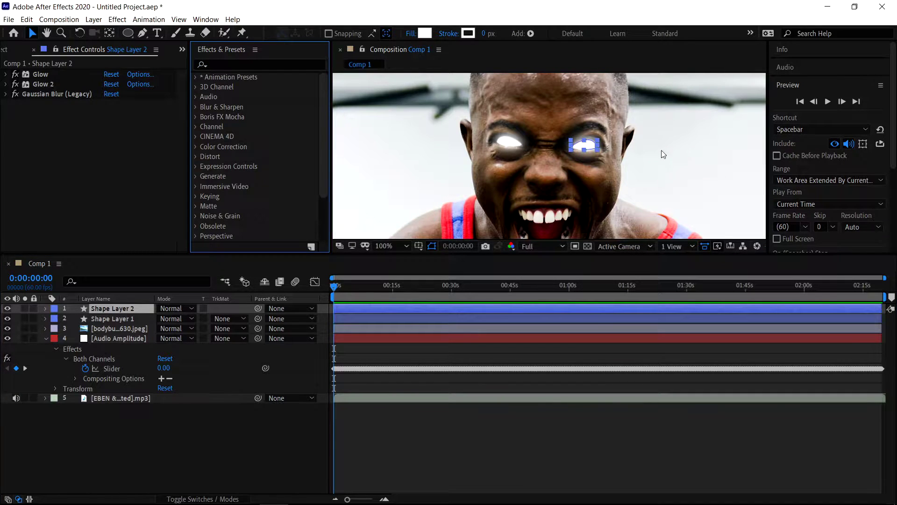
left_click(109, 432)
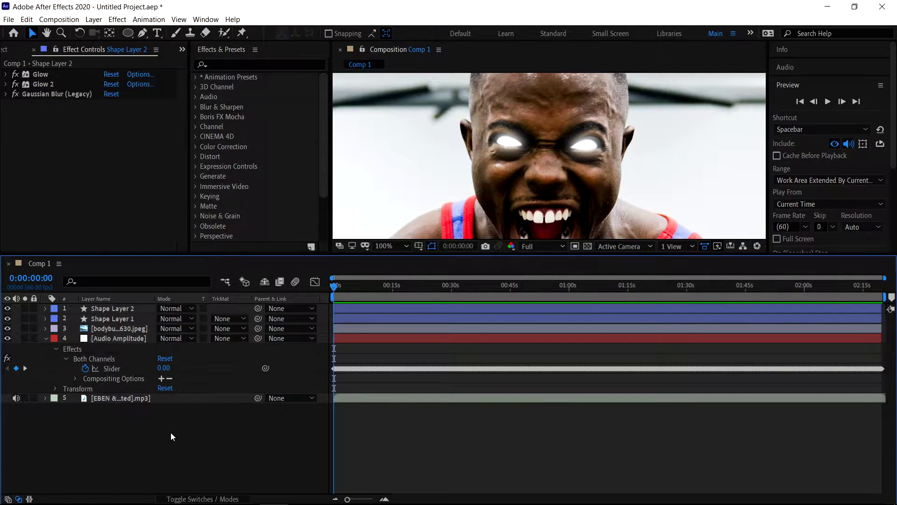
right_click(141, 426)
Create a new light-blue solid with colour A0DAFF
mouse_move(186, 321)
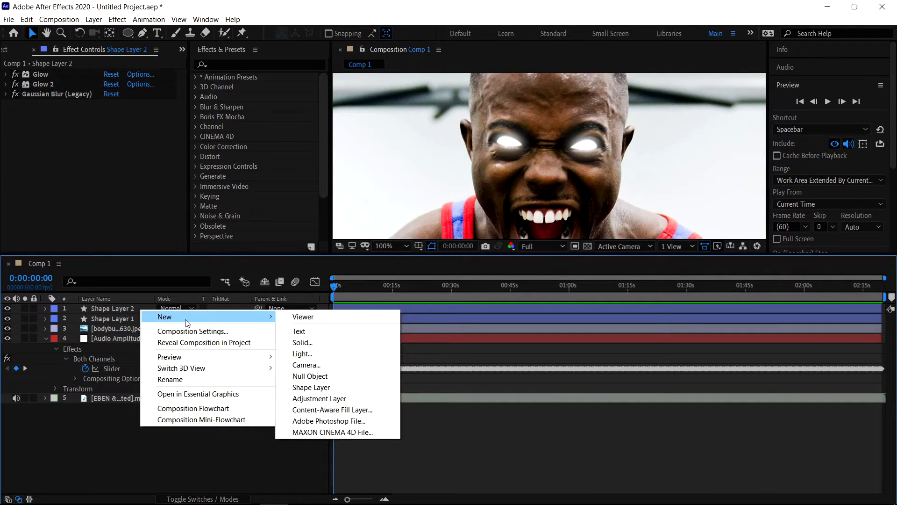
left_click(303, 342)
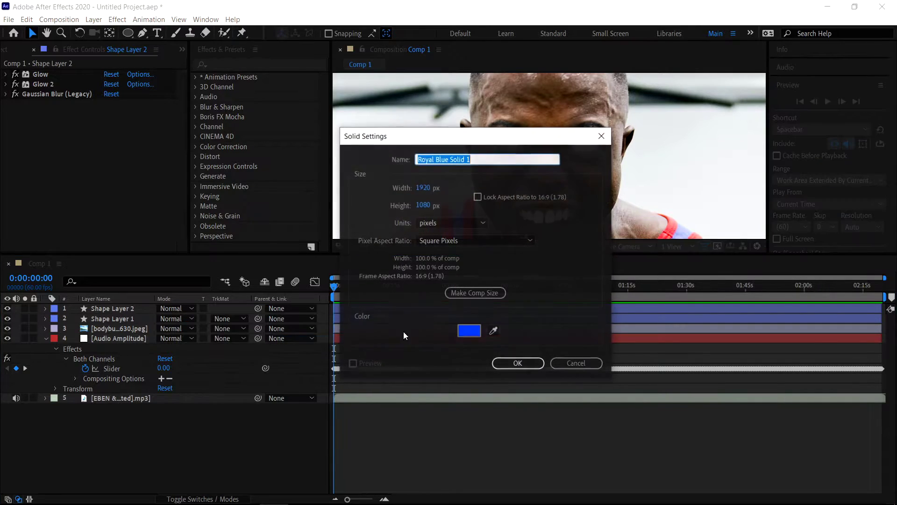
left_click(468, 330)
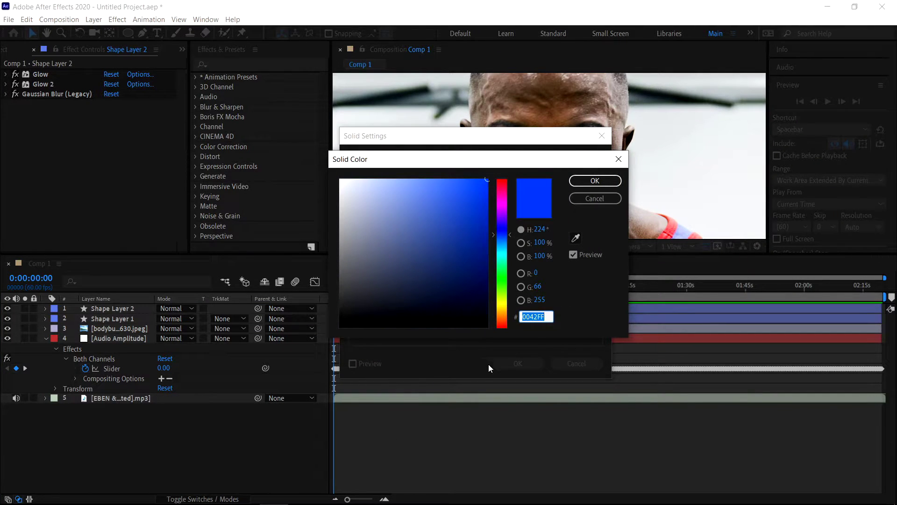
type("A0DAFF")
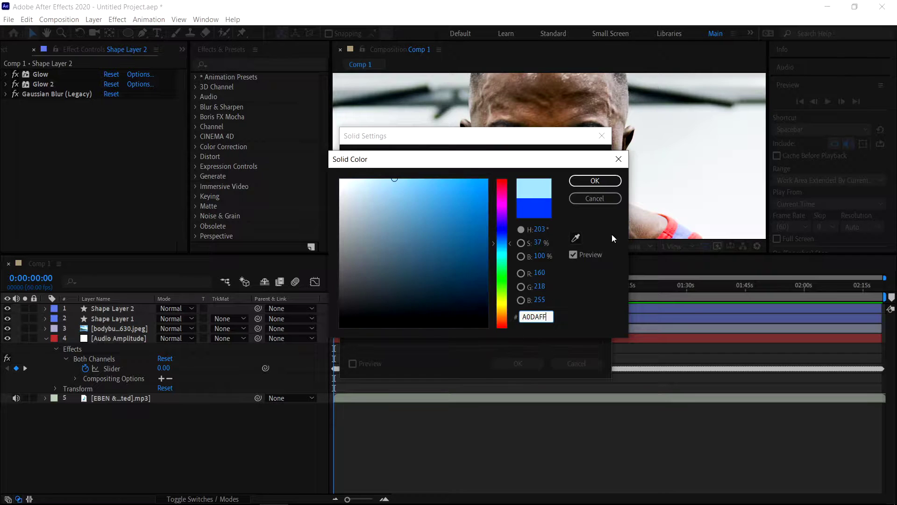
left_click(592, 182)
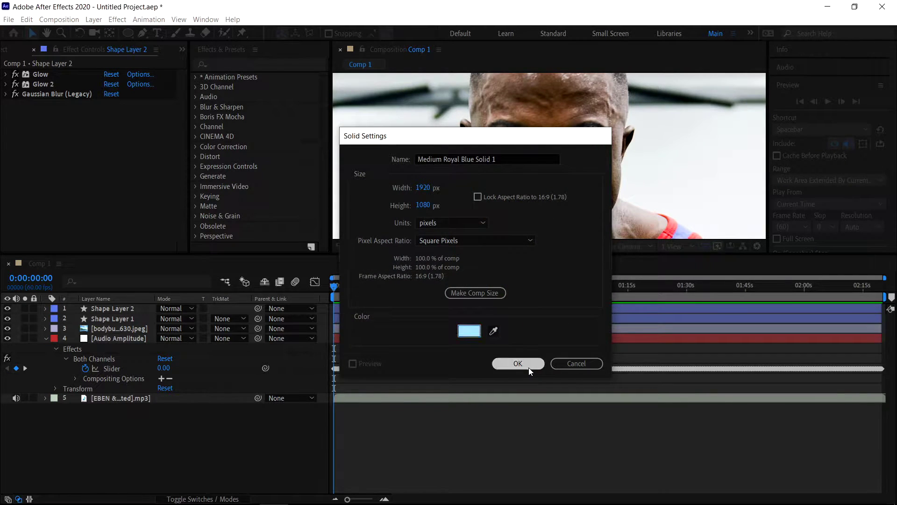
left_click(529, 367)
Move the solid below both shape layers and set its opacity to 48%
left_click_drag(127, 309, 131, 332)
key("t")
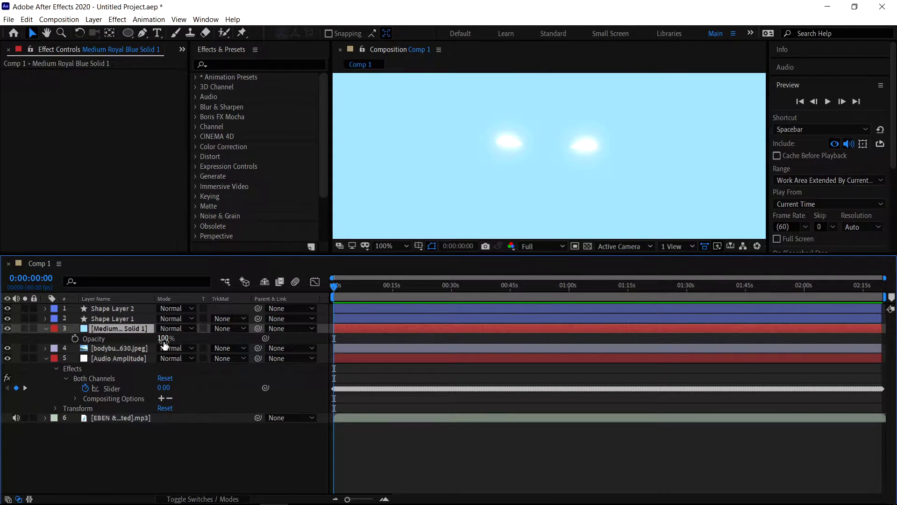
left_click(165, 338)
type("48")
left_click(192, 386)
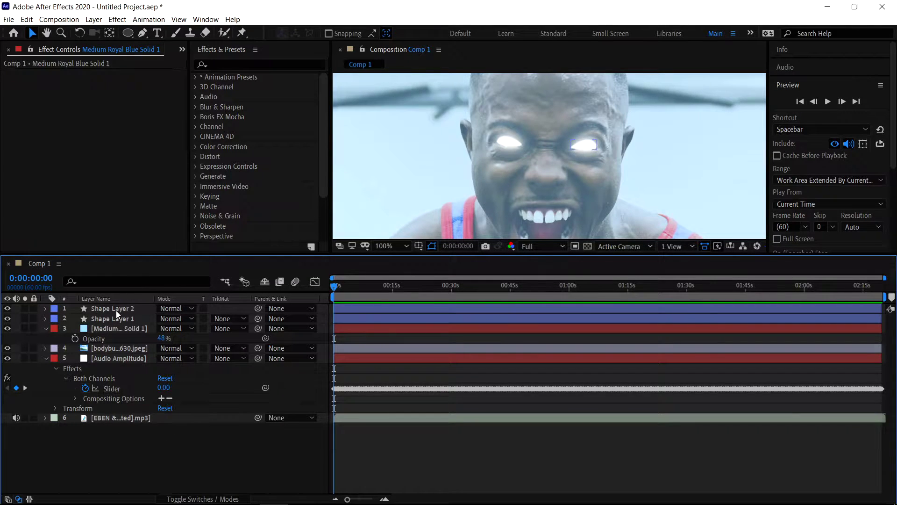
left_click(117, 328)
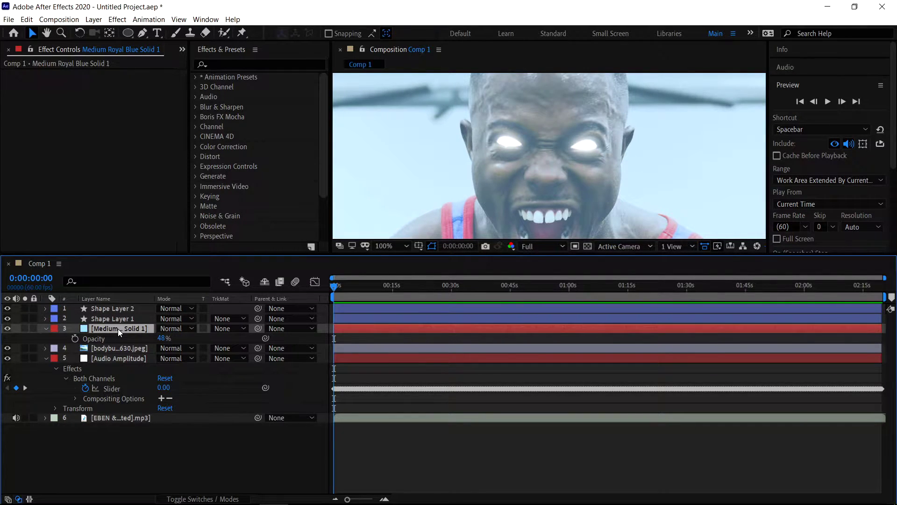
left_click(143, 35)
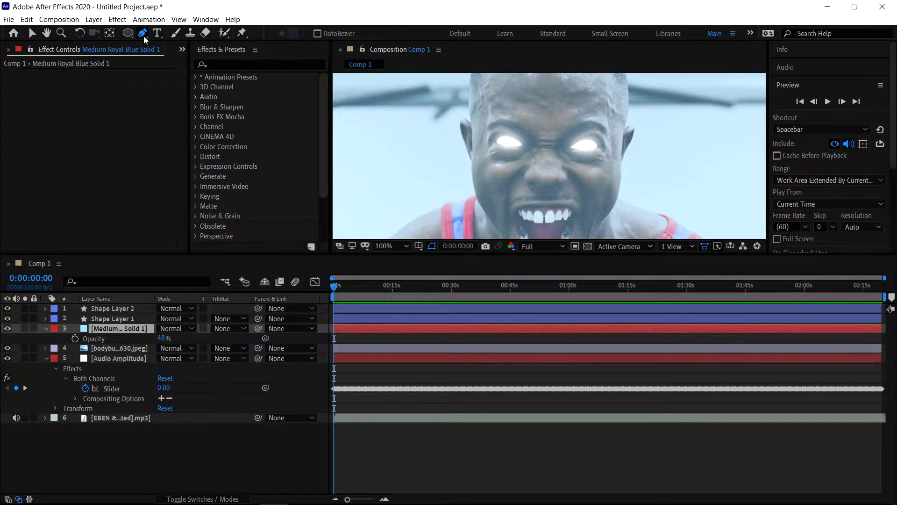
Draw a closed mask on the solid around the left eye
left_click(489, 104)
left_click(508, 104)
left_click(516, 105)
left_click(528, 108)
left_click(548, 162)
left_click(536, 178)
left_click(525, 188)
left_click(501, 193)
left_click(488, 193)
left_click(479, 174)
left_click(478, 153)
left_click(477, 135)
left_click(479, 118)
left_click(490, 104)
Draw a second closed mask around the right eye and adjust its lower-right point
left_click(555, 112)
left_click(552, 133)
left_click(551, 150)
left_click(562, 180)
left_click(576, 189)
left_click(590, 190)
left_click(602, 182)
left_click(609, 167)
left_click(616, 148)
left_click(620, 123)
left_click(616, 106)
left_click(604, 94)
left_click(587, 91)
left_click(566, 100)
left_click(555, 112)
left_click_drag(602, 182, 604, 186)
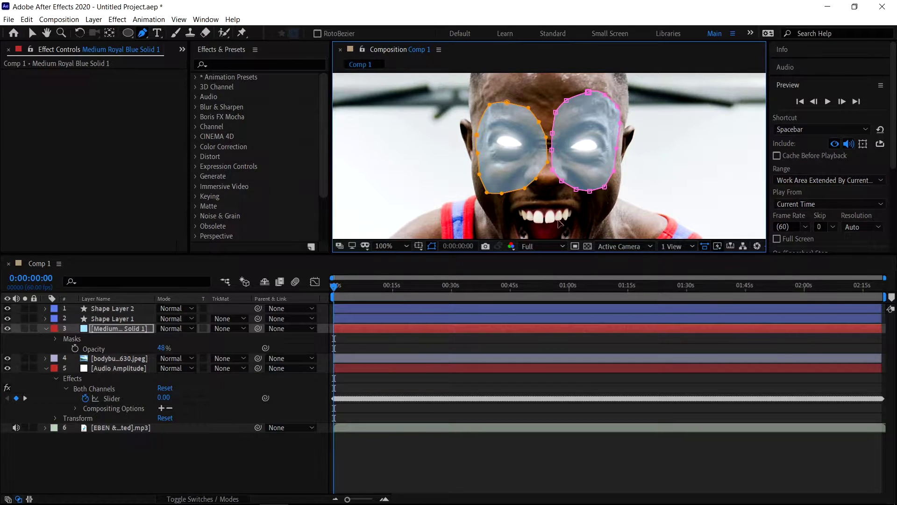
Set Mask 1 and Mask 2 feather to 65 pixels
left_click(55, 339)
left_click(181, 369)
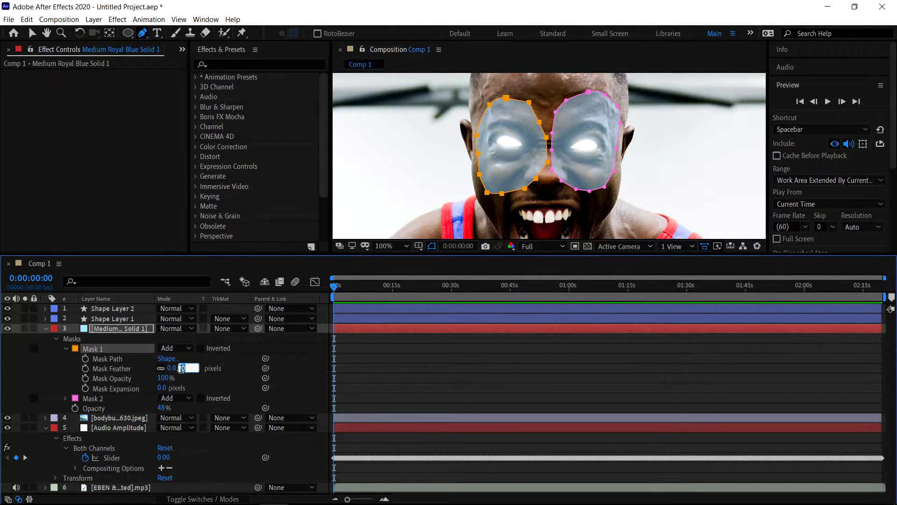
type("65")
left_click(215, 381)
left_click(65, 398)
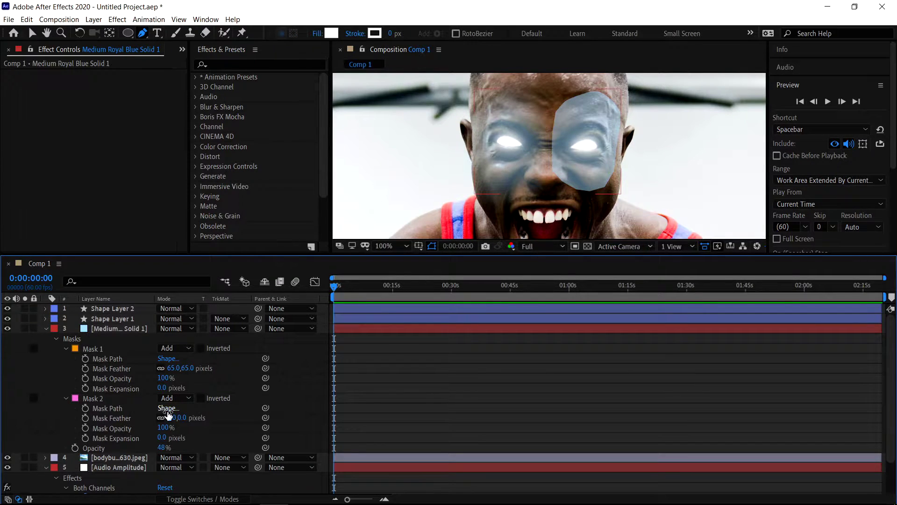
left_click(180, 417)
type("65")
left_click(222, 416)
Set the solid's blending mode to Hard Light and select it with both shape layers
left_click(180, 329)
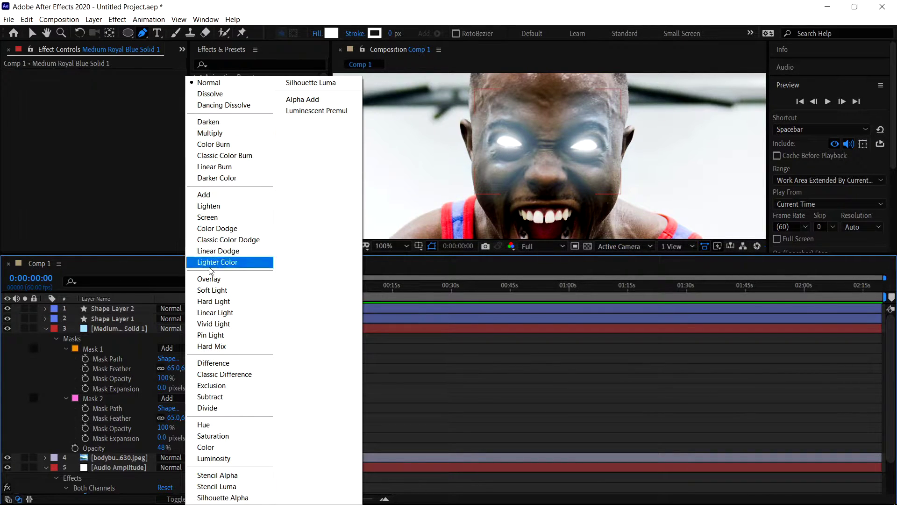
left_click(211, 301)
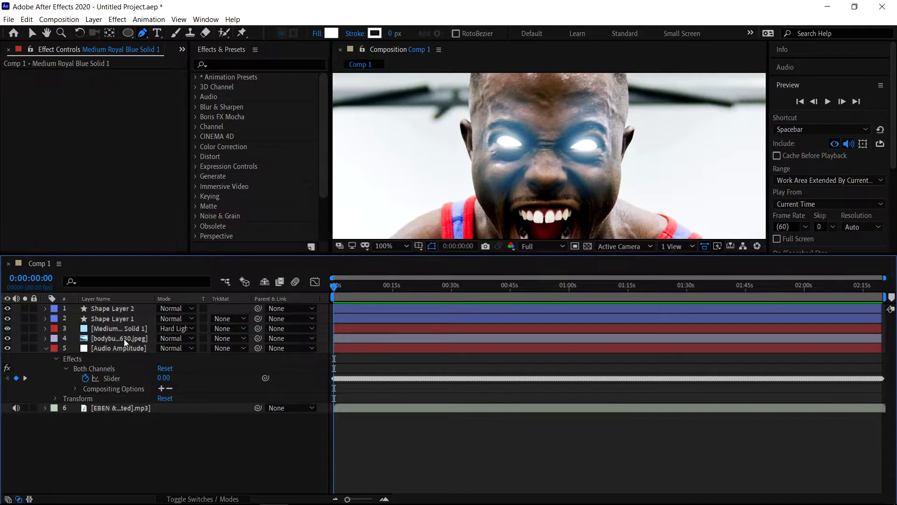
left_click(118, 329)
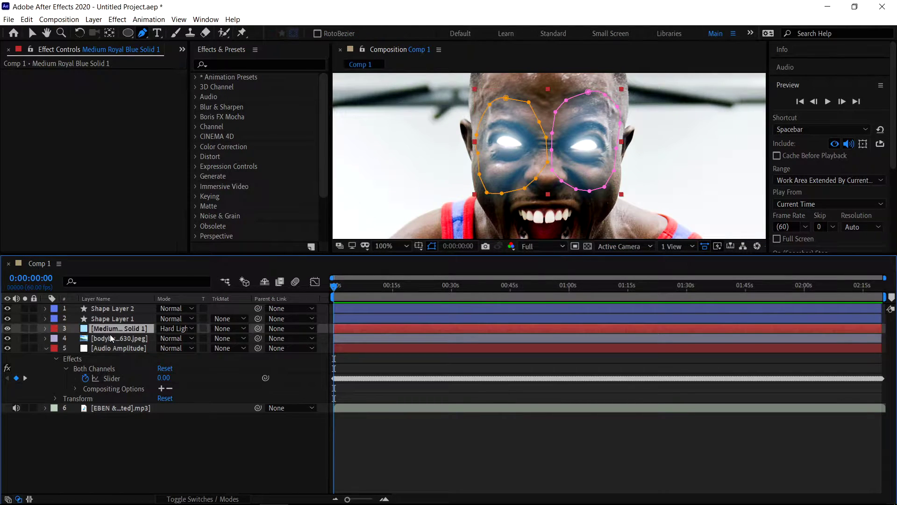
left_click(113, 309, "shift")
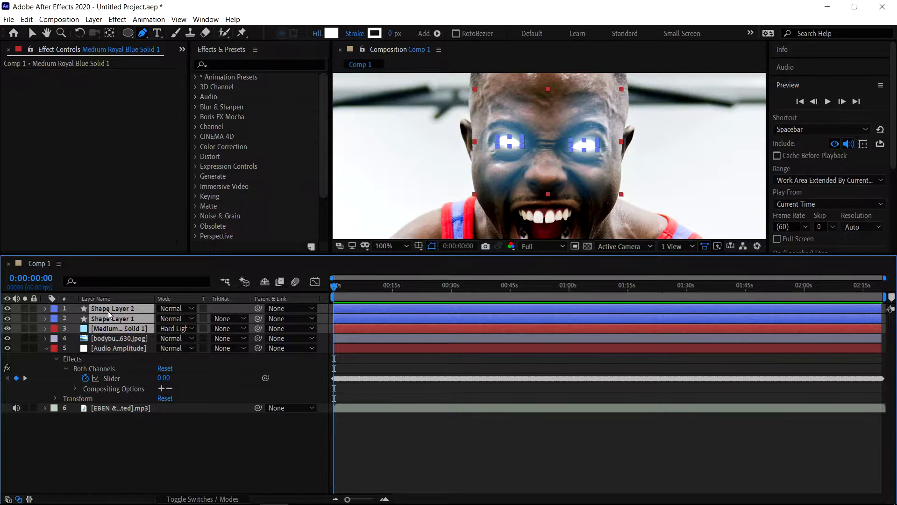
right_click(108, 311)
Pre-compose the three selected layers into a precomp named 'god eyes'
left_click(148, 256)
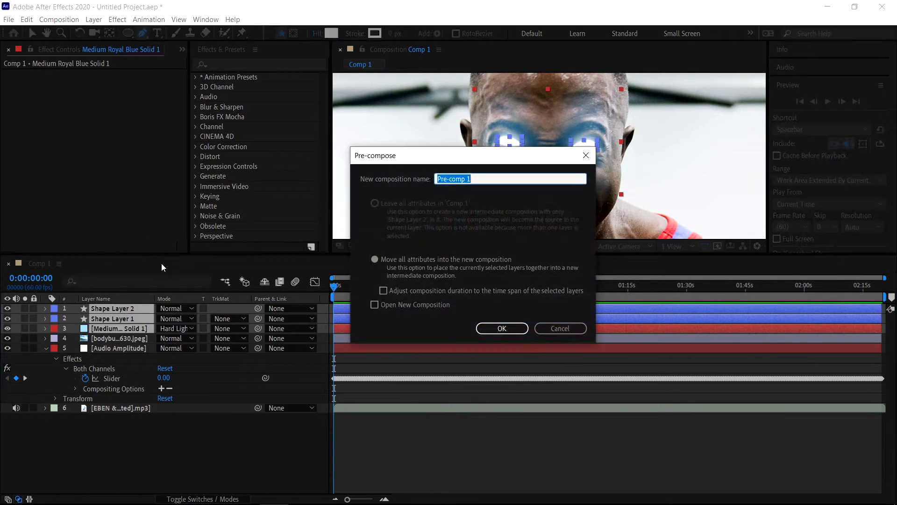
type("god eyes")
left_click(514, 329)
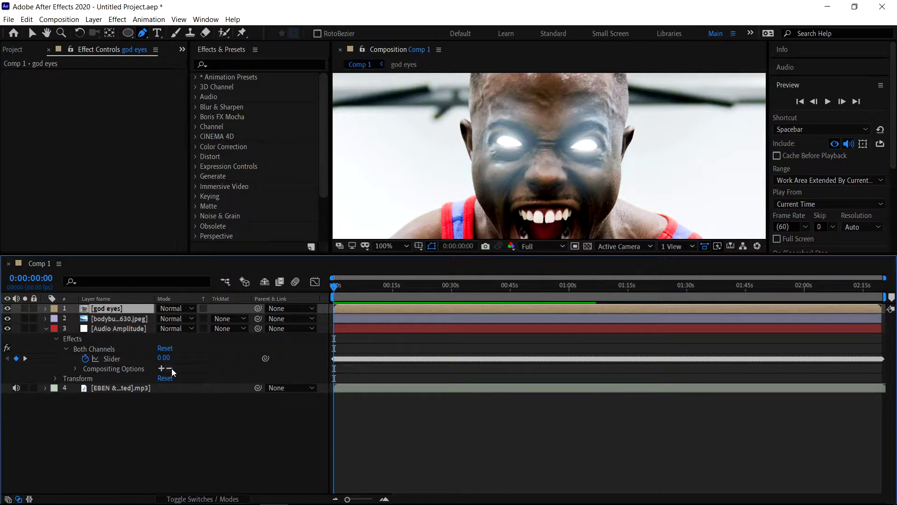
Drive the god eyes opacity with a 0+ expression linked to the Audio Amplitude Slider, times 2.5
key("t")
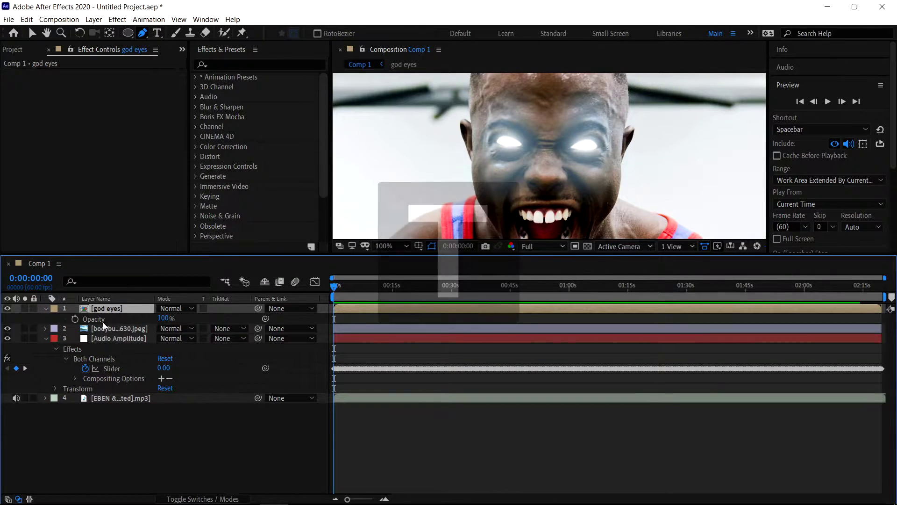
key("alt")
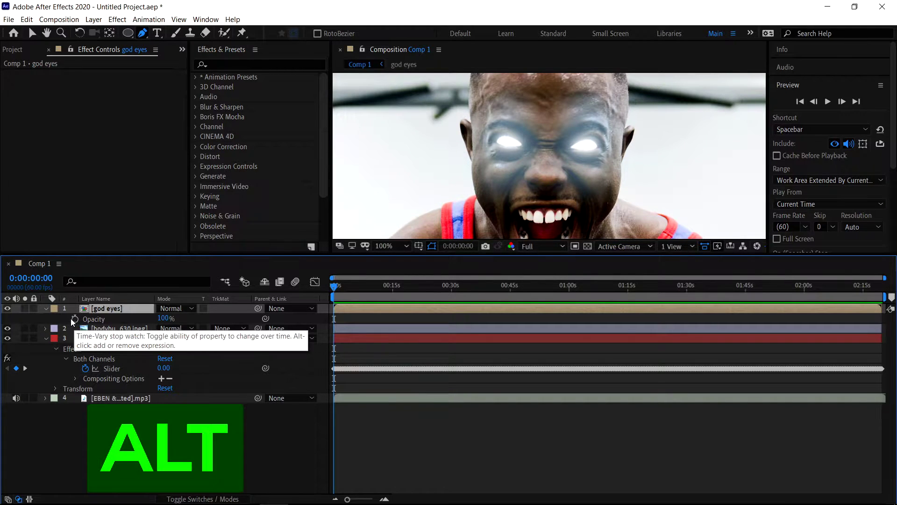
left_click(73, 318, "alt")
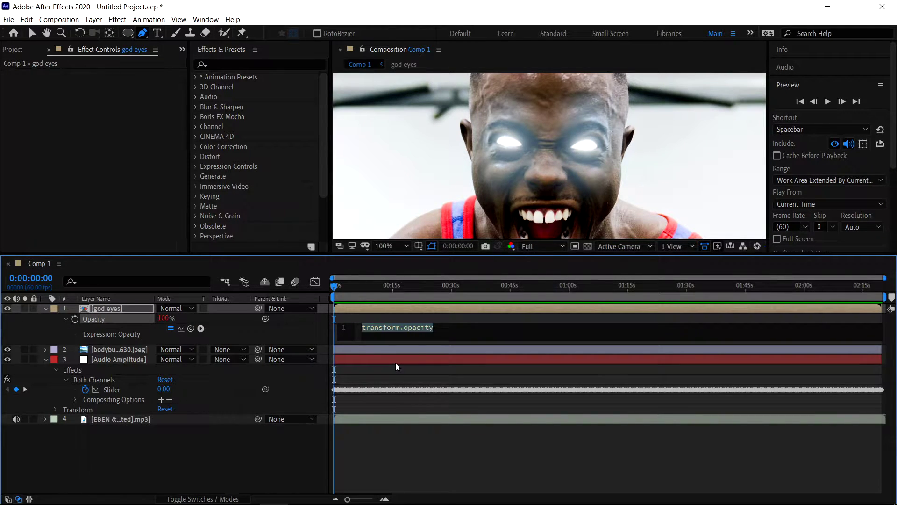
type("0+")
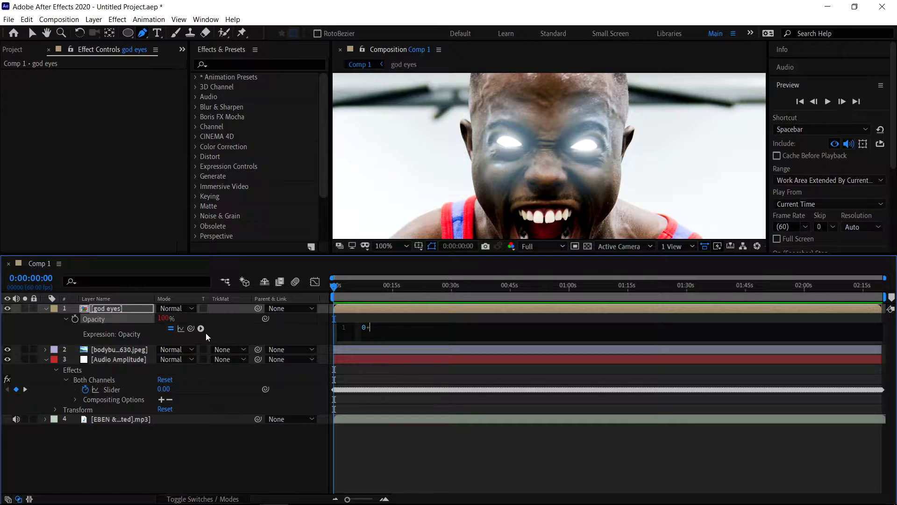
left_click_drag(190, 330, 119, 391)
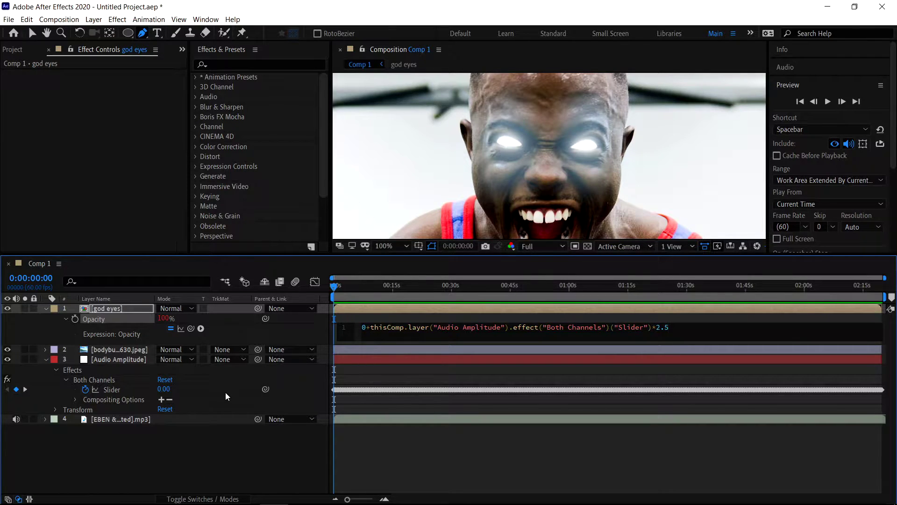
left_click(157, 453)
left_click(46, 308)
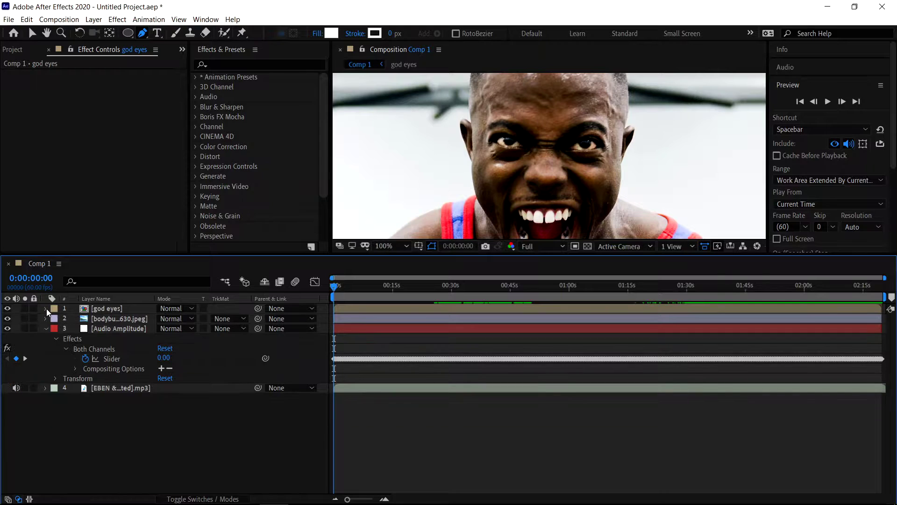
Add a new black solid layer to the composition
key("alt+slash")
right_click(178, 415)
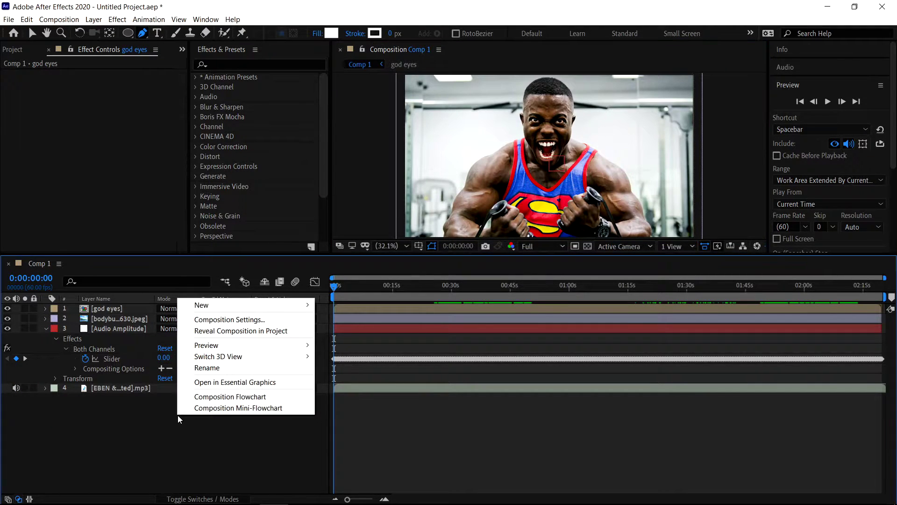
mouse_move(228, 306)
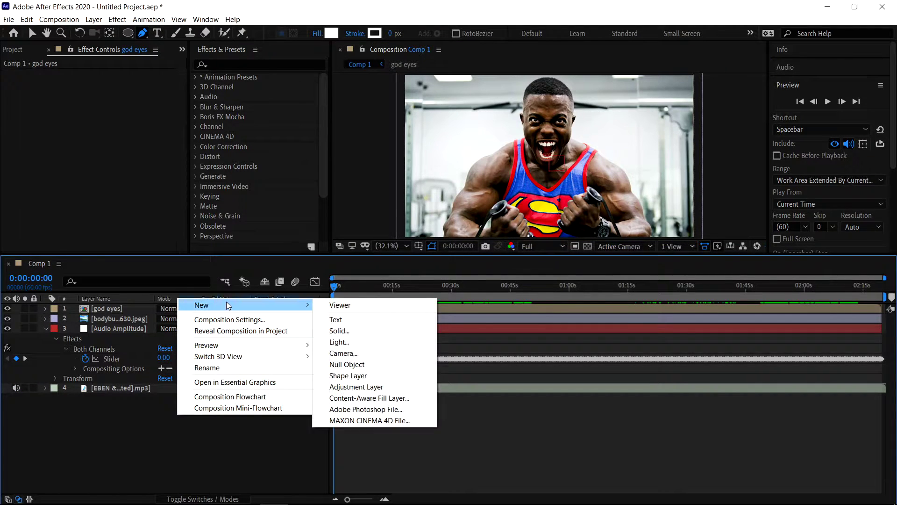
left_click(335, 332)
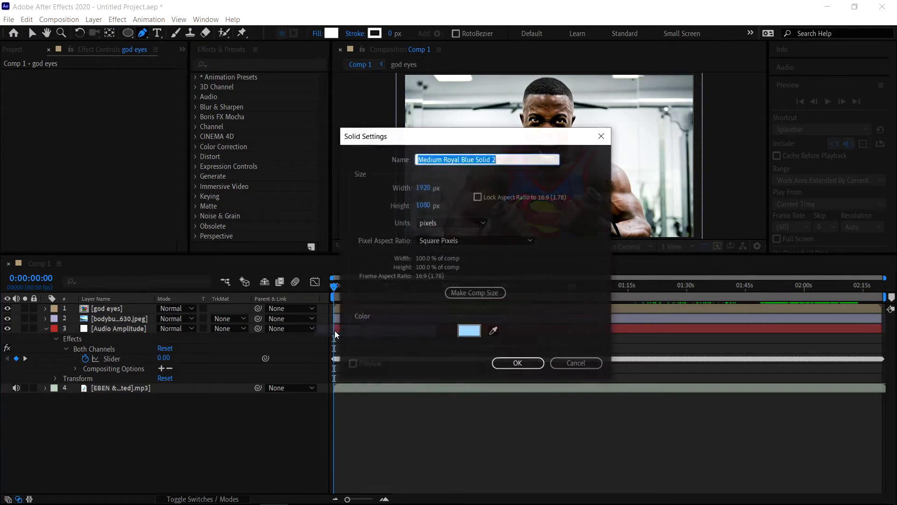
left_click(471, 332)
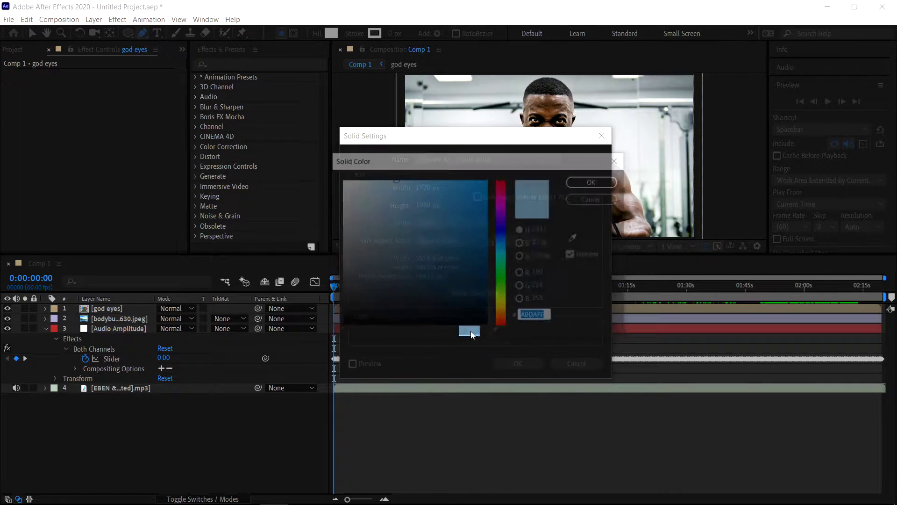
left_click(591, 182)
left_click(510, 364)
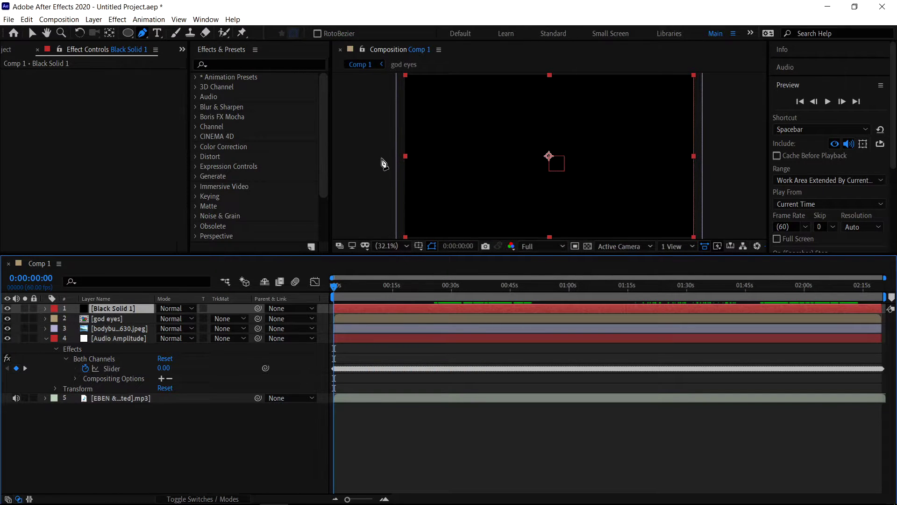
Draw an ellipse mask across the whole frame on the black solid
left_click(128, 34)
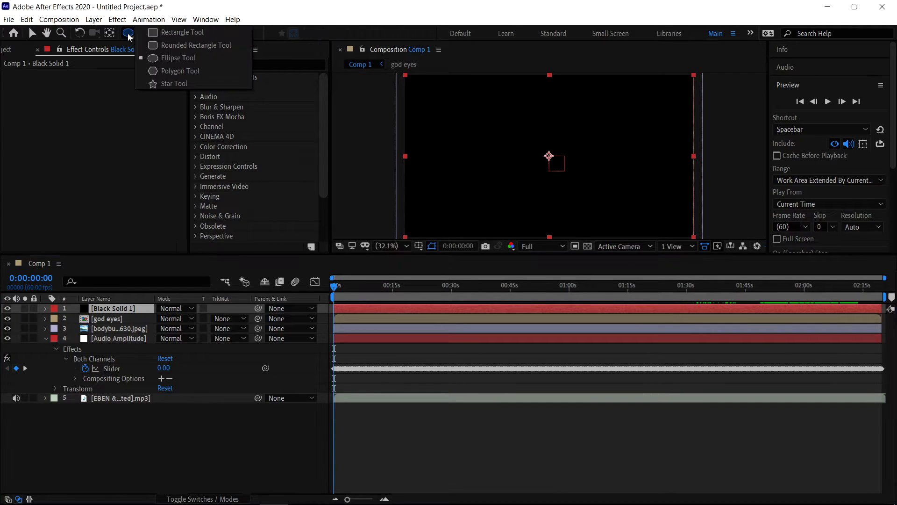
left_click(171, 58)
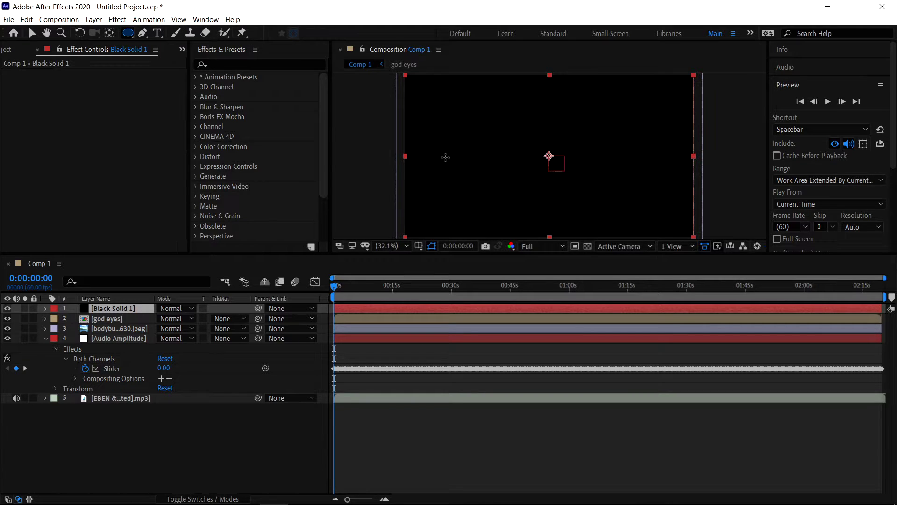
left_click_drag(404, 75, 692, 237)
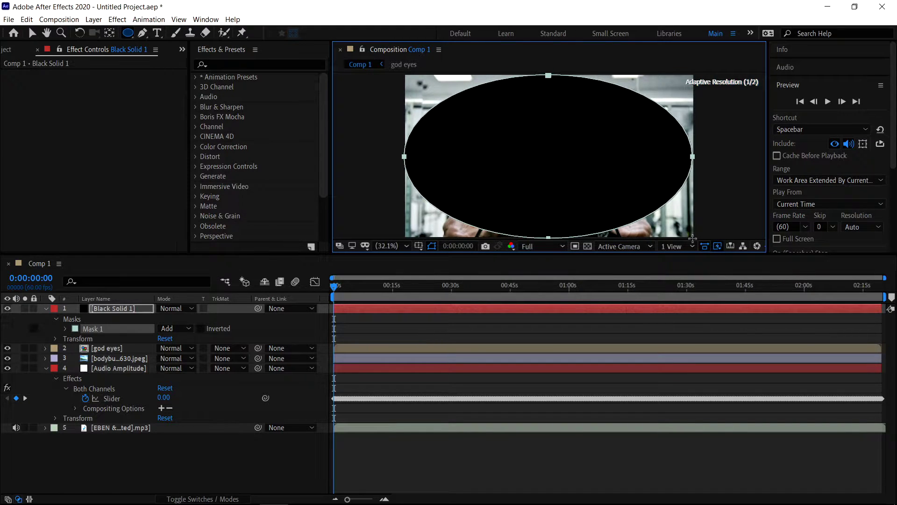
Set the mask to Subtract with 317-pixel feather and blend the solid as Soft Light
left_click(66, 329)
left_click(173, 328)
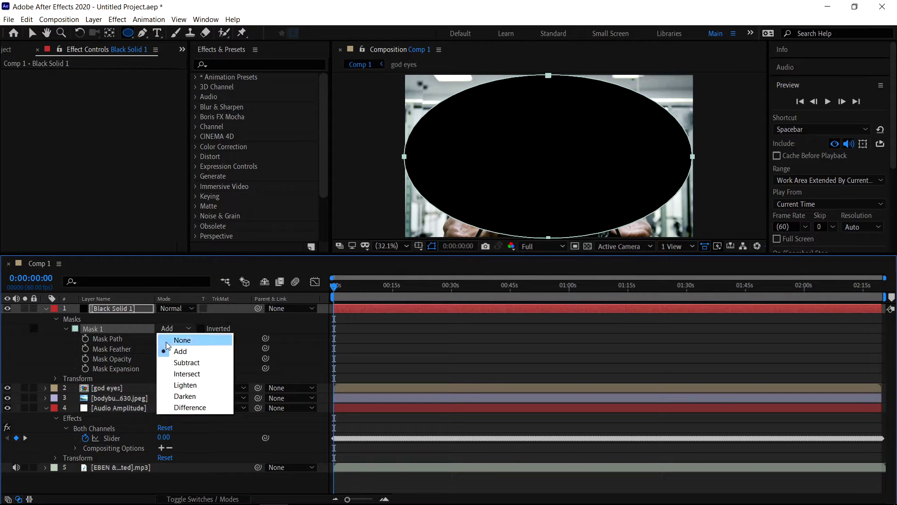
left_click(186, 362)
left_click(185, 348)
type("3")
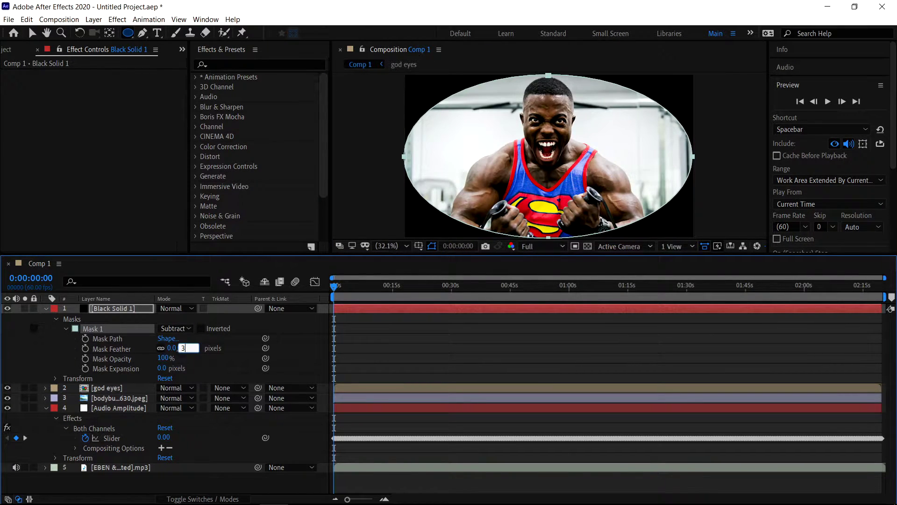
type("17")
left_click(217, 357)
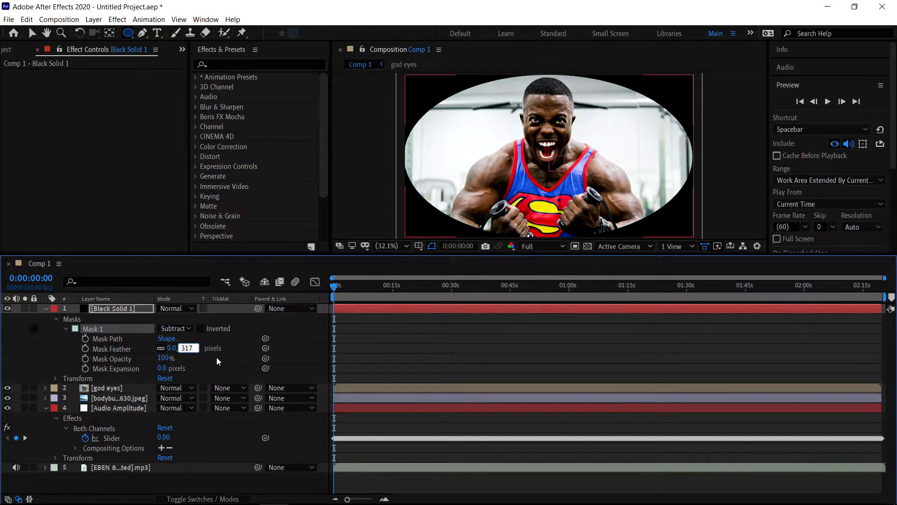
left_click(176, 311)
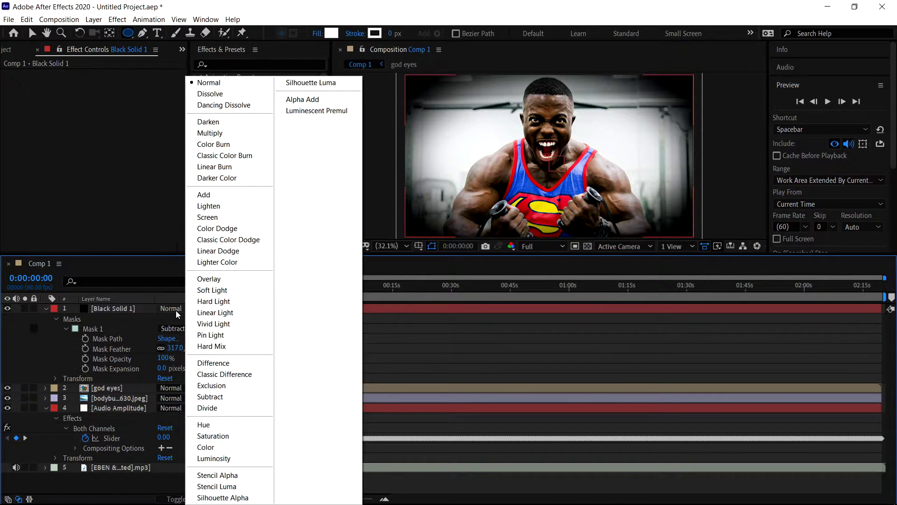
left_click(219, 292)
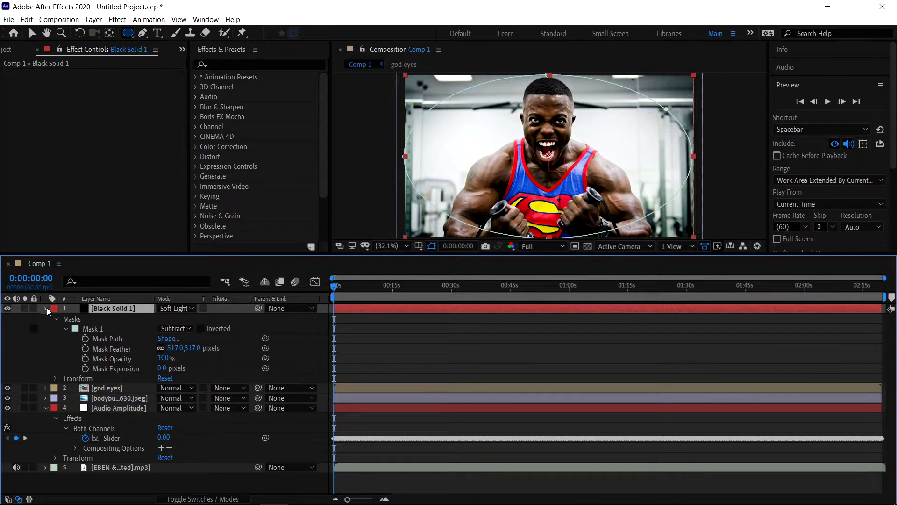
Link the black solid's opacity to the Audio Amplitude Slider with a 0+ expression
left_click(46, 308)
key("t")
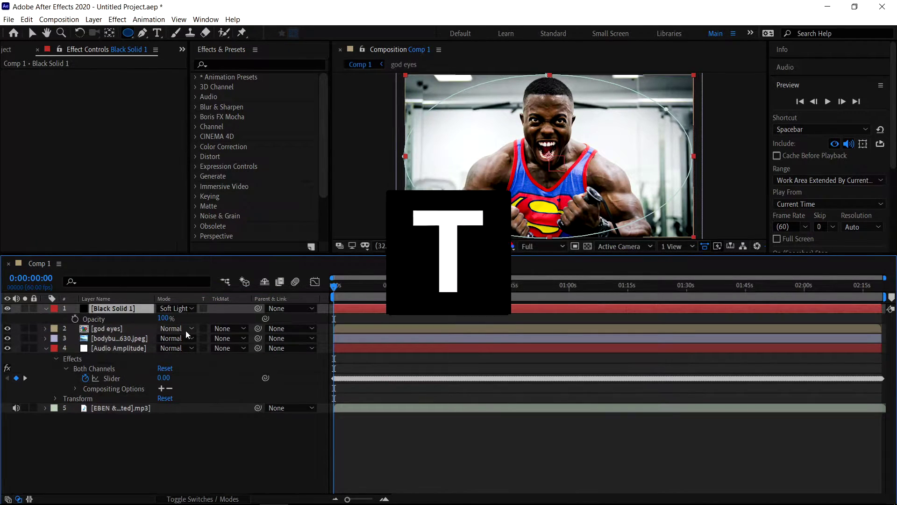
left_click(75, 319, "alt")
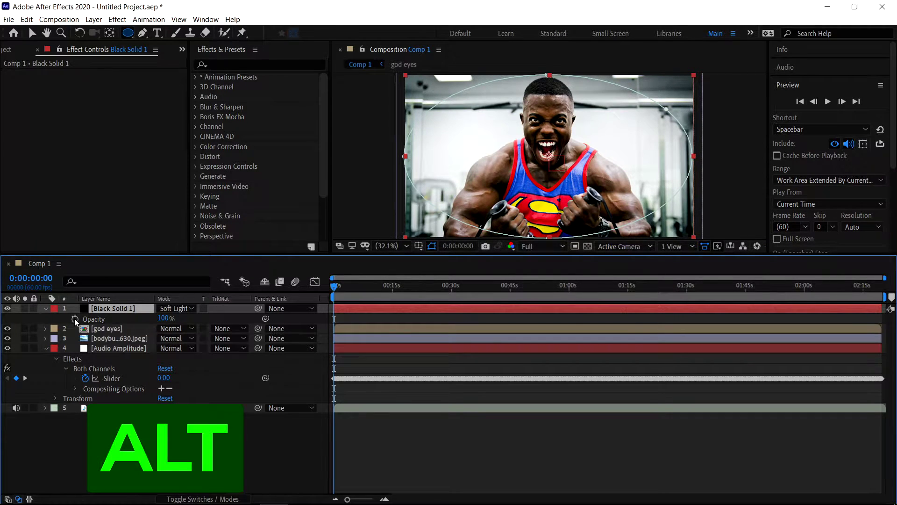
type("0+")
left_click_drag(189, 330, 110, 405)
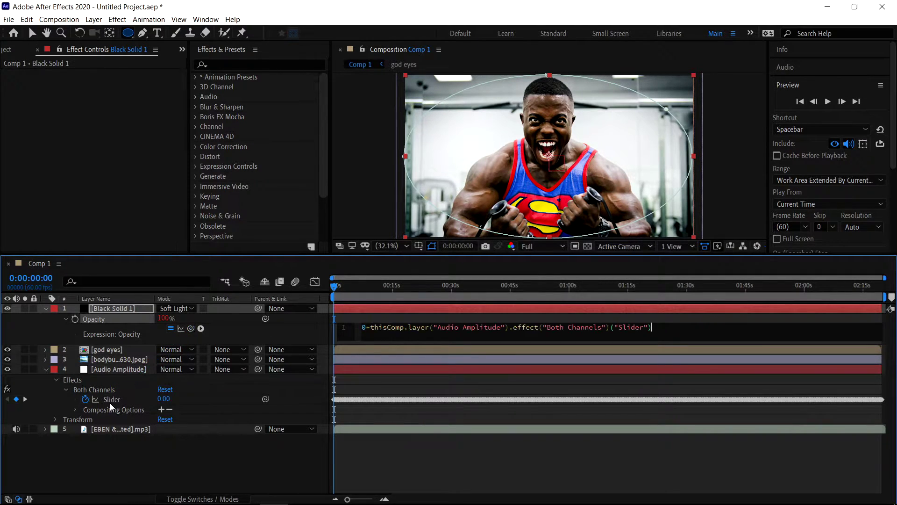
left_click(398, 388)
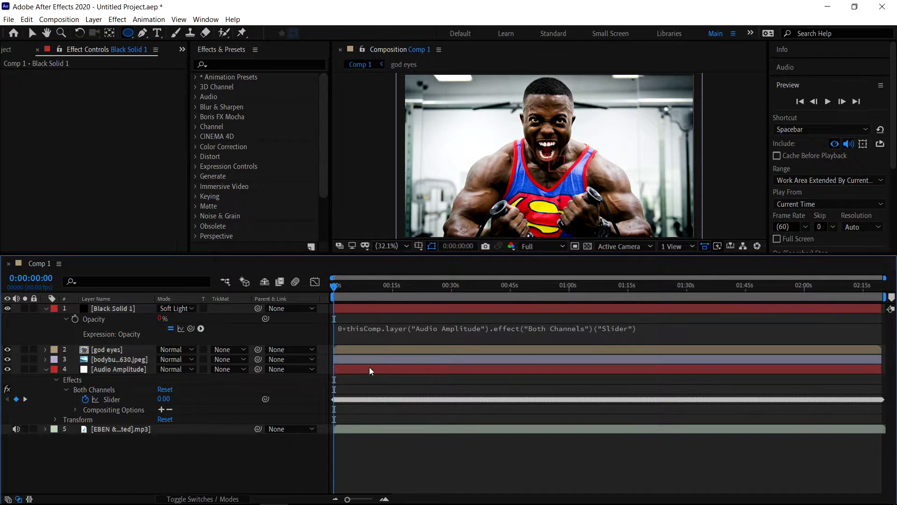
left_click(46, 308)
Rename the solid layer to 'black edges'
right_click(105, 313)
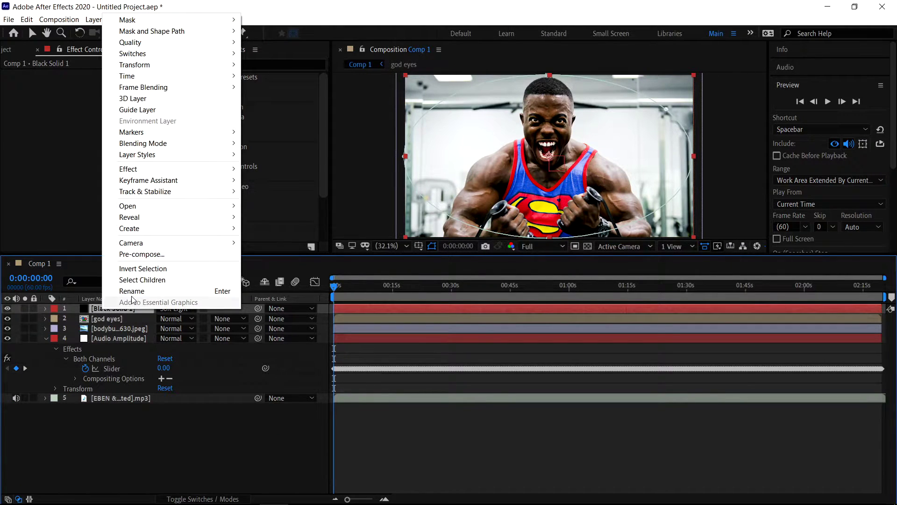
left_click(134, 290)
type("black edges")
left_click(135, 318)
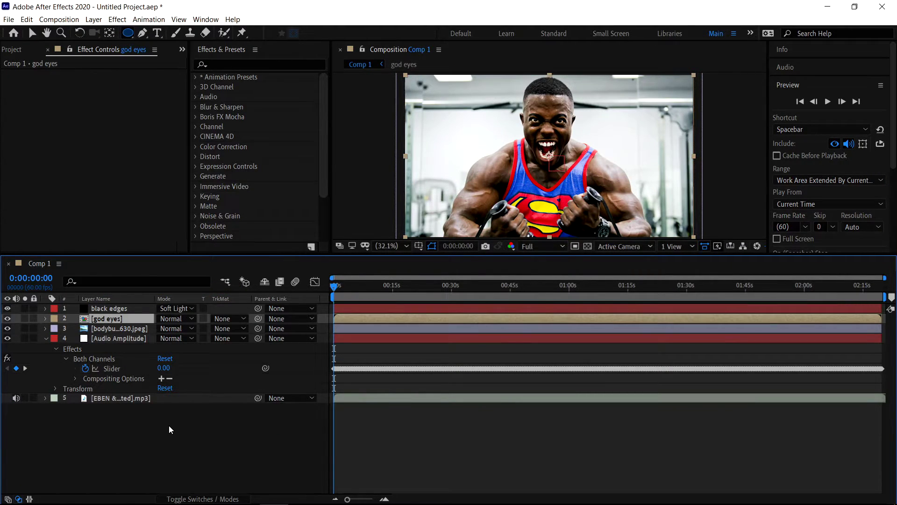
Create a new solid layer named 'body glow'
right_click(169, 425)
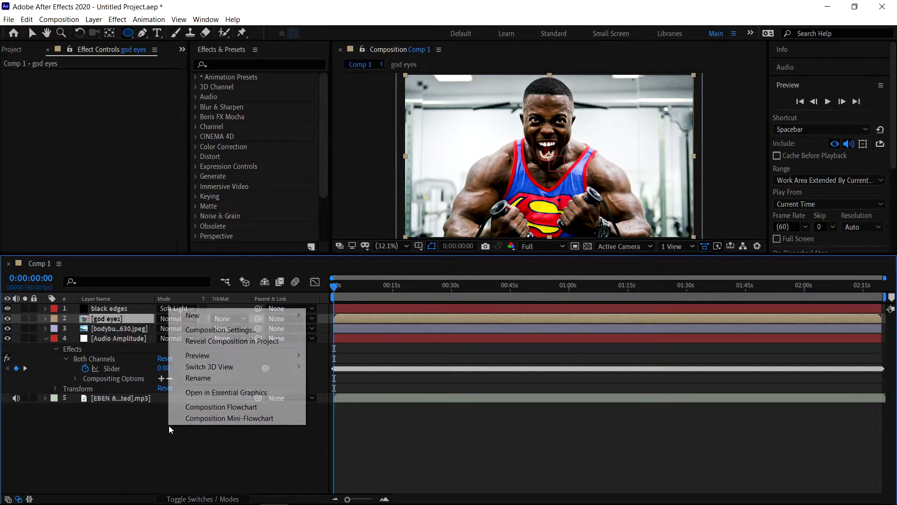
mouse_move(195, 320)
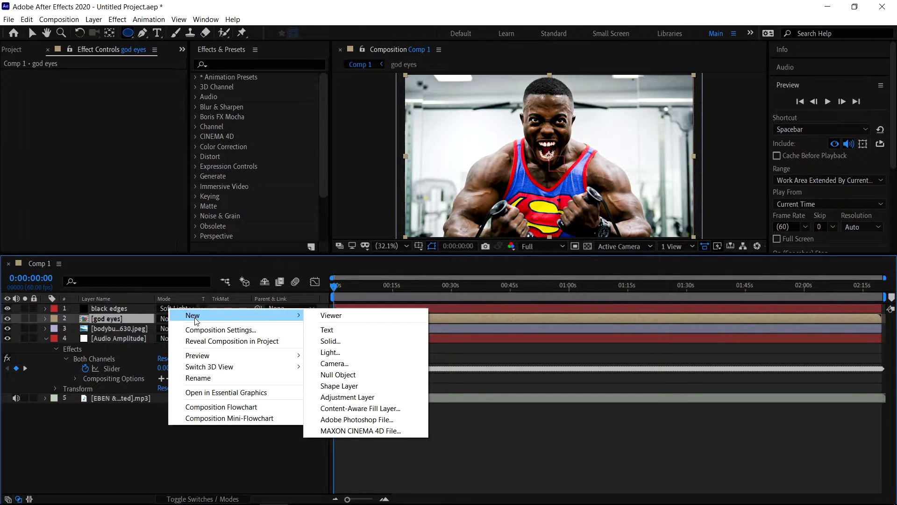
left_click(331, 341)
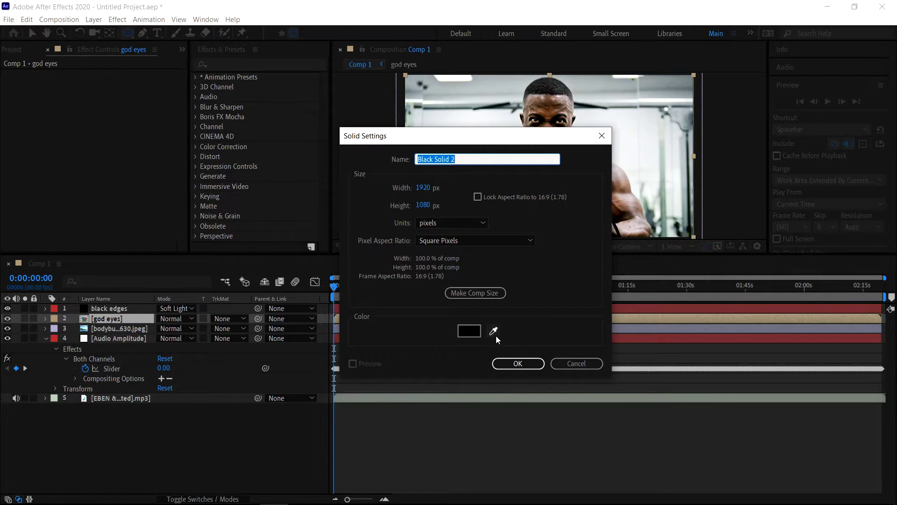
type("body glow")
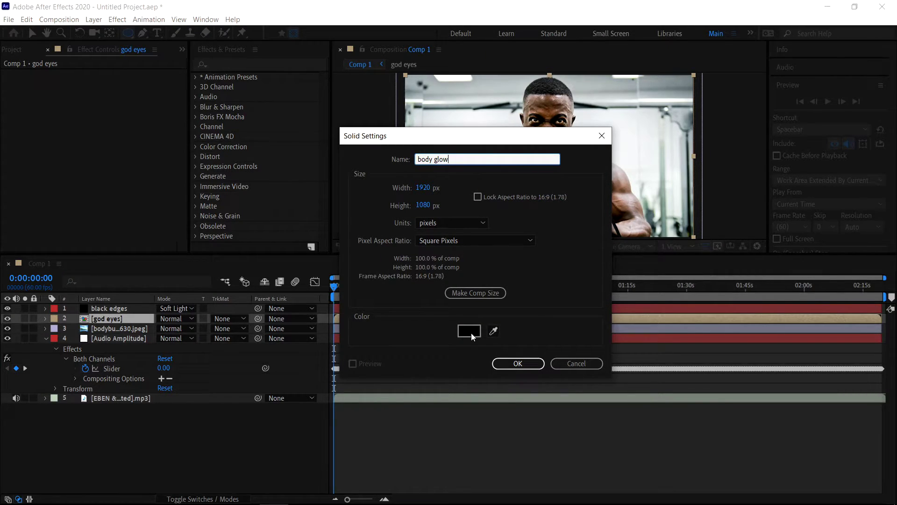
left_click(517, 364)
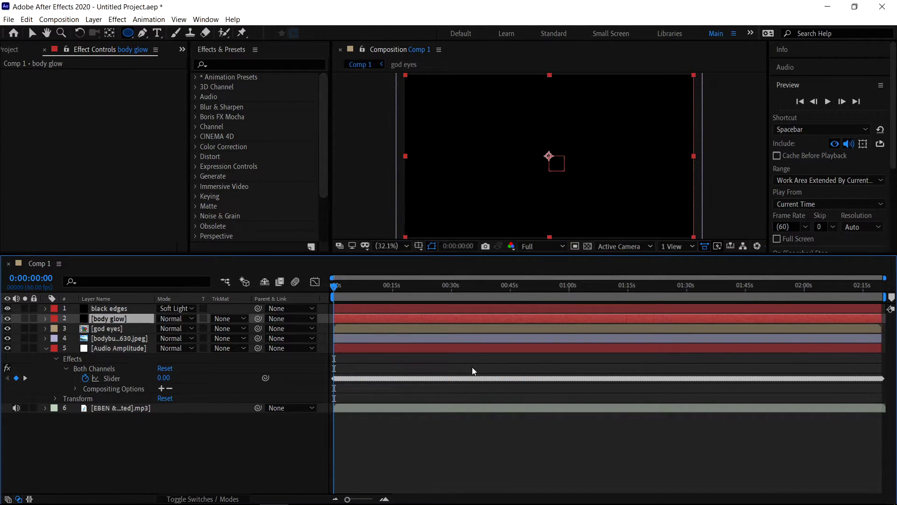
Fit the composition in the viewer and set body glow's opacity to 50%
left_click(387, 245)
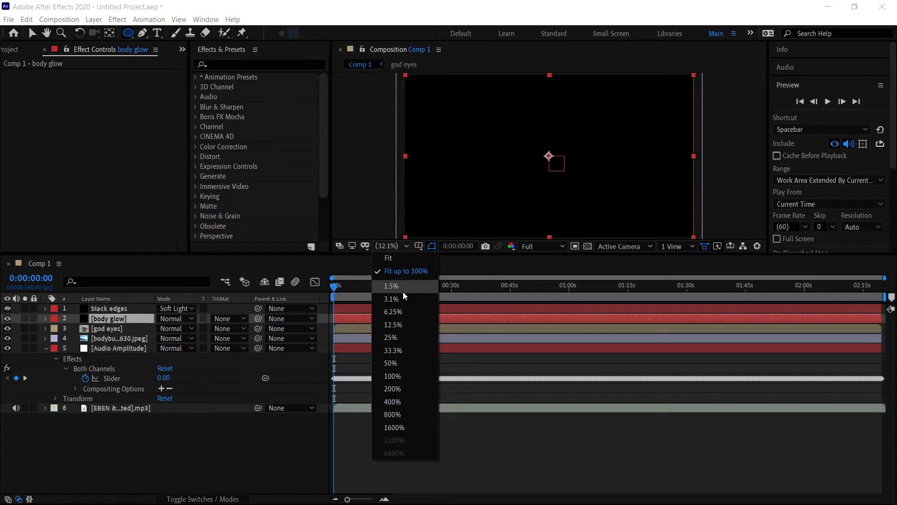
left_click(391, 337)
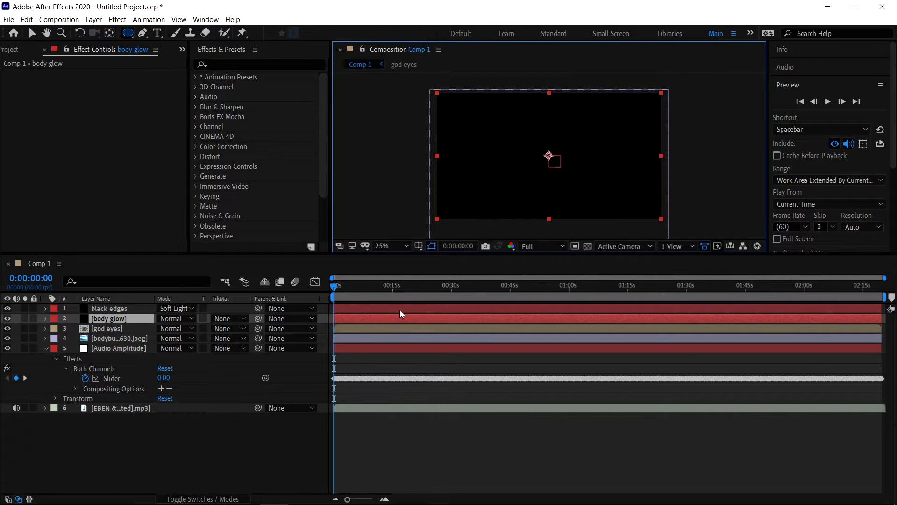
key("t")
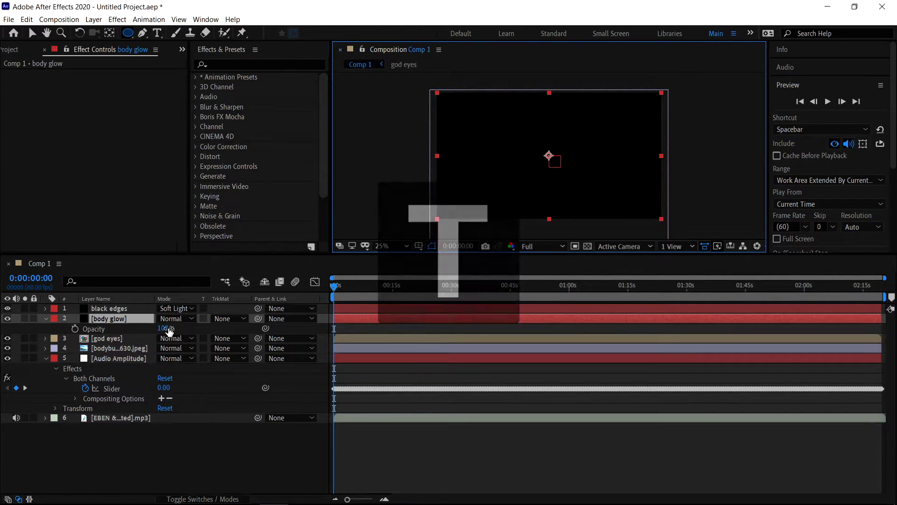
left_click(166, 327)
type("50")
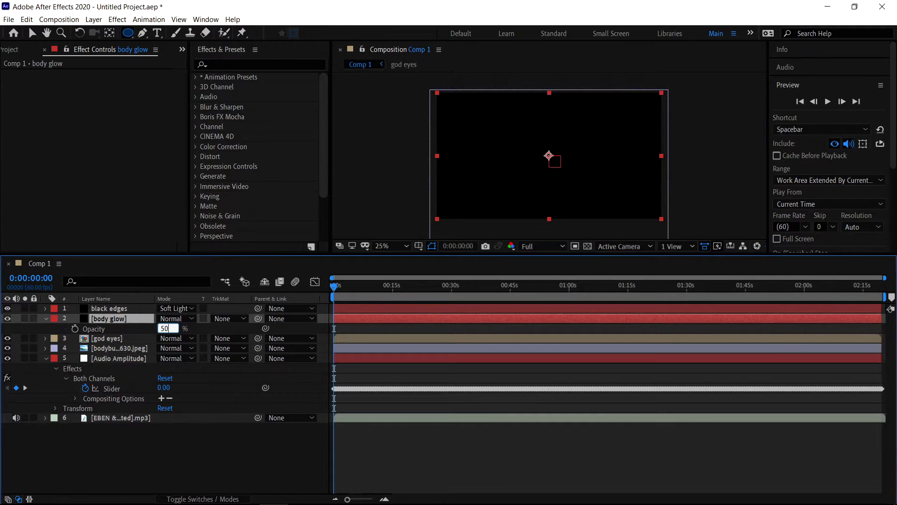
left_click(167, 425)
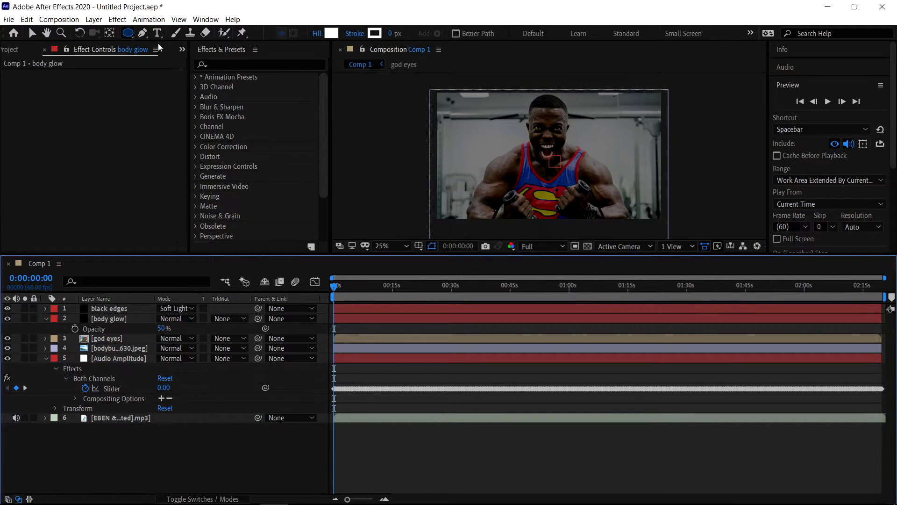
left_click(143, 33)
left_click(106, 319)
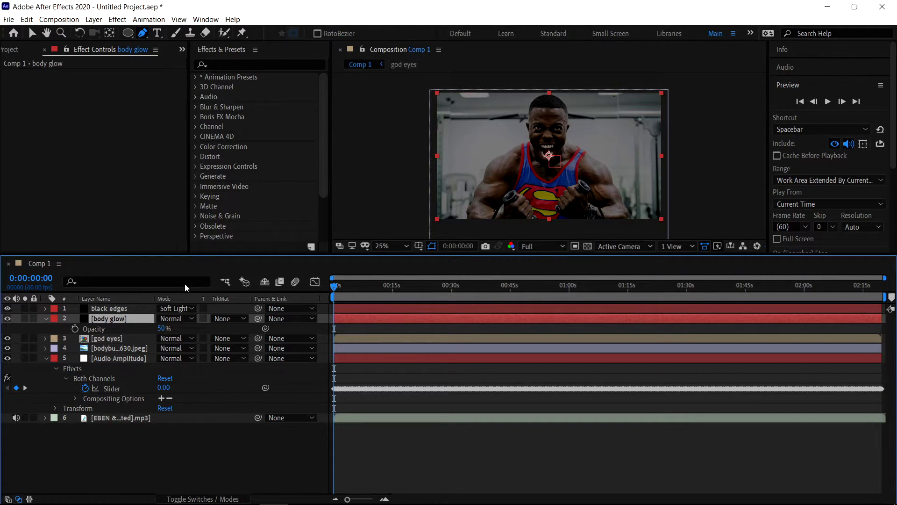
Trace a closed Pen mask around the bodybuilder's outline on the body glow layer
left_click(454, 216)
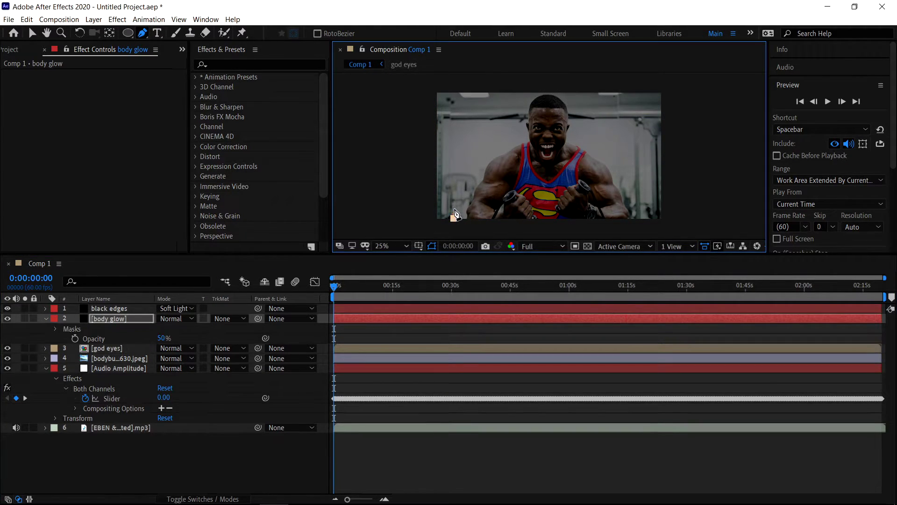
left_click(470, 169)
left_click(506, 136)
left_click(515, 126)
left_click(515, 111)
left_click(520, 98)
left_click(526, 89)
left_click(542, 84)
left_click(564, 86)
left_click(576, 99)
left_click(580, 114)
left_click(584, 131)
left_click(596, 138)
left_click(608, 144)
left_click(620, 160)
left_click(632, 193)
left_click(639, 220)
left_click(626, 229)
left_click(460, 229)
left_click(454, 217)
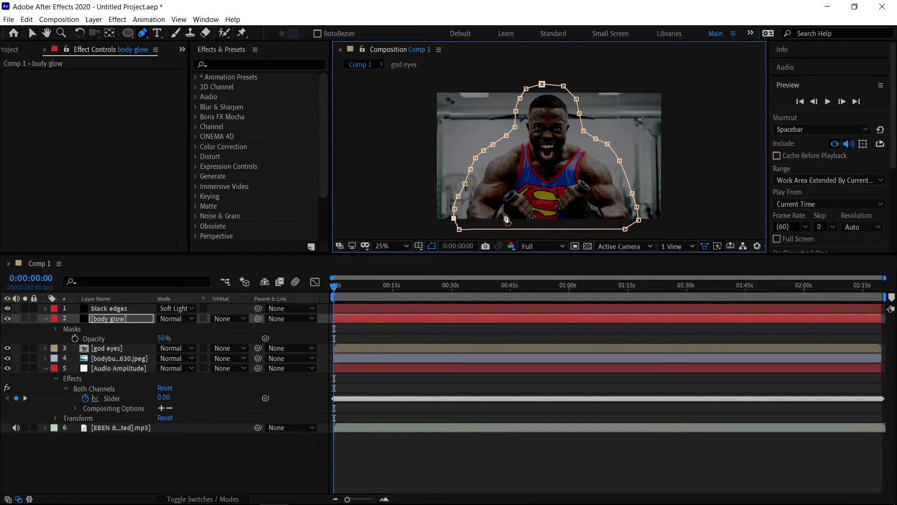
Set the mask mode to Subtract and raise body glow's opacity to 100%
left_click(55, 328)
left_click(172, 339)
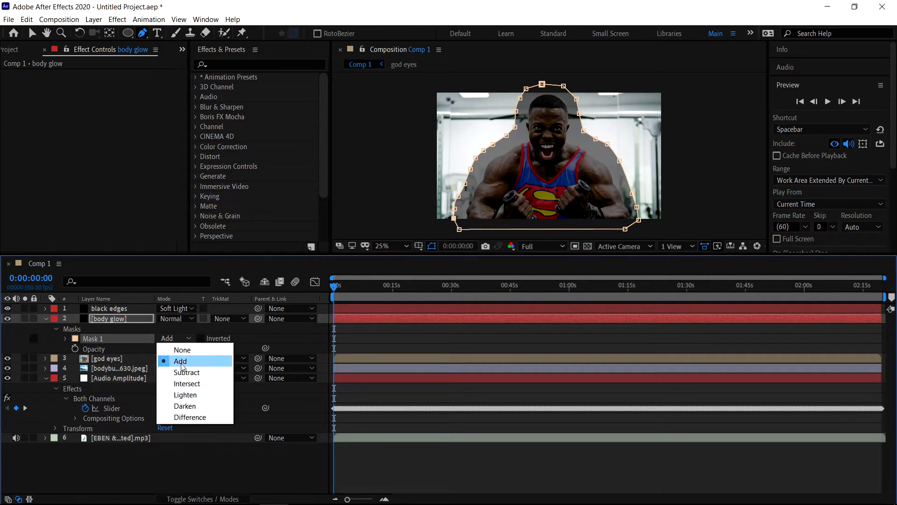
left_click(184, 372)
left_click(164, 349)
type("50")
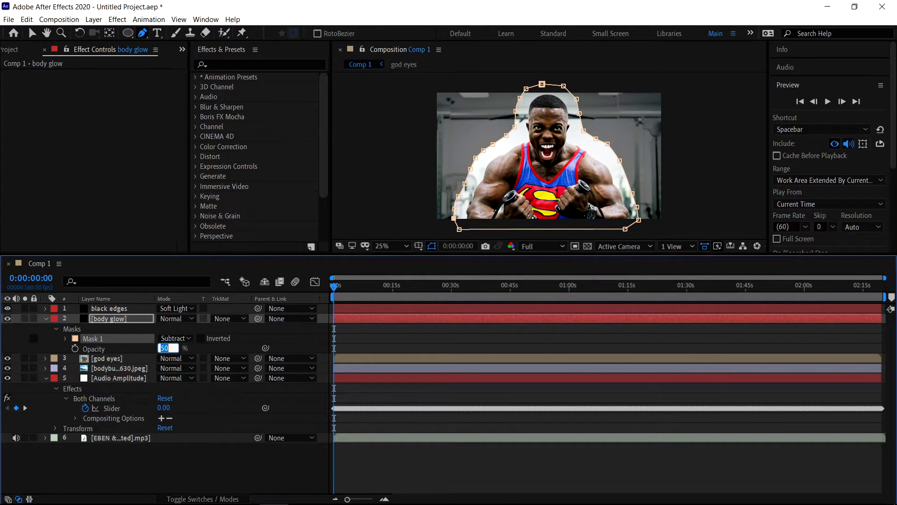
type("100")
key("Return")
Feather the body glow mask by 270 pixels
left_click(65, 338)
left_click(184, 358)
type("270")
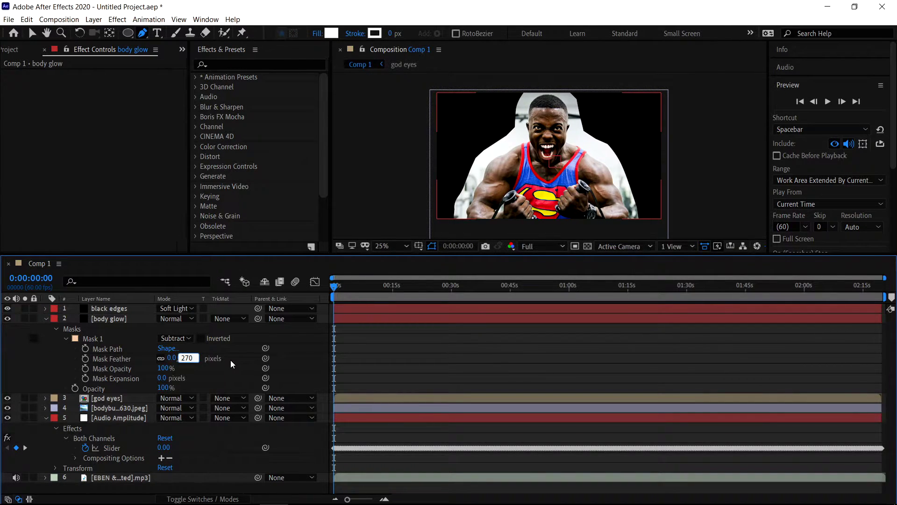
key("Return")
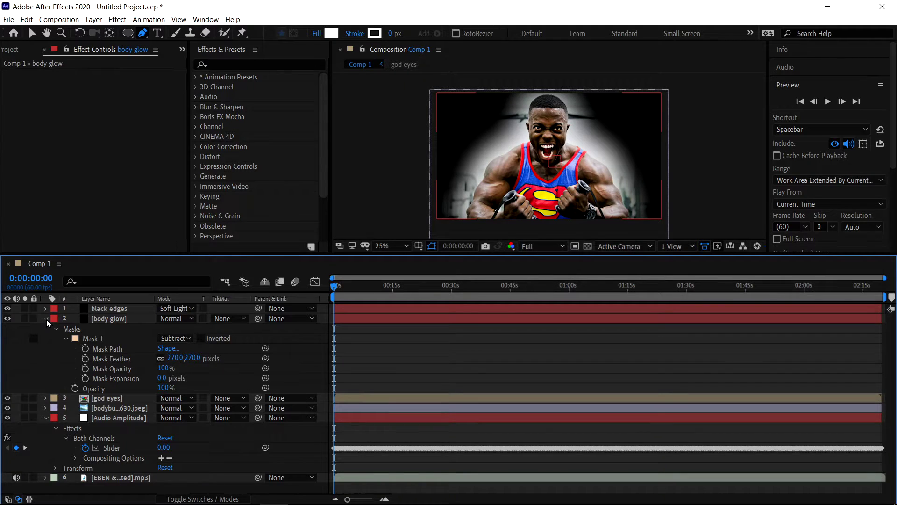
left_click(45, 318)
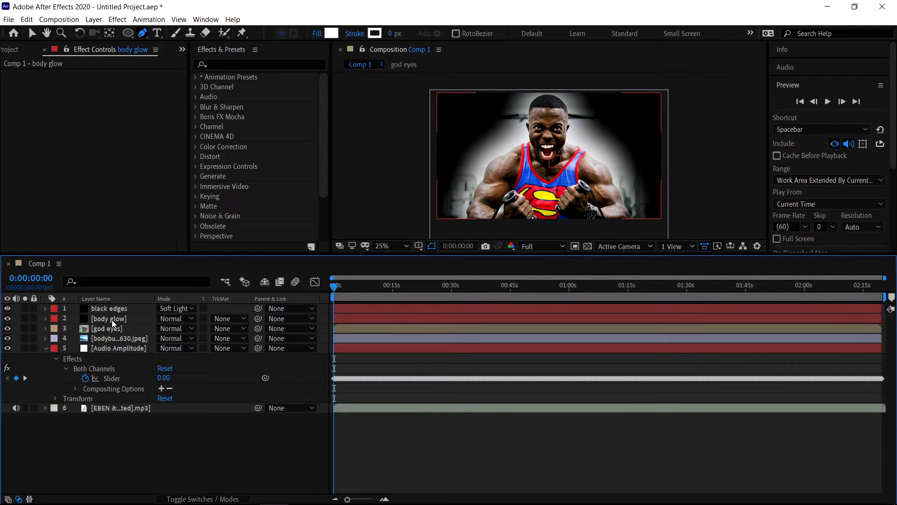
Add an opacity expression on body glow pick-whipped to the Audio Amplitude Both Channels Slider
left_click(111, 320)
key("t")
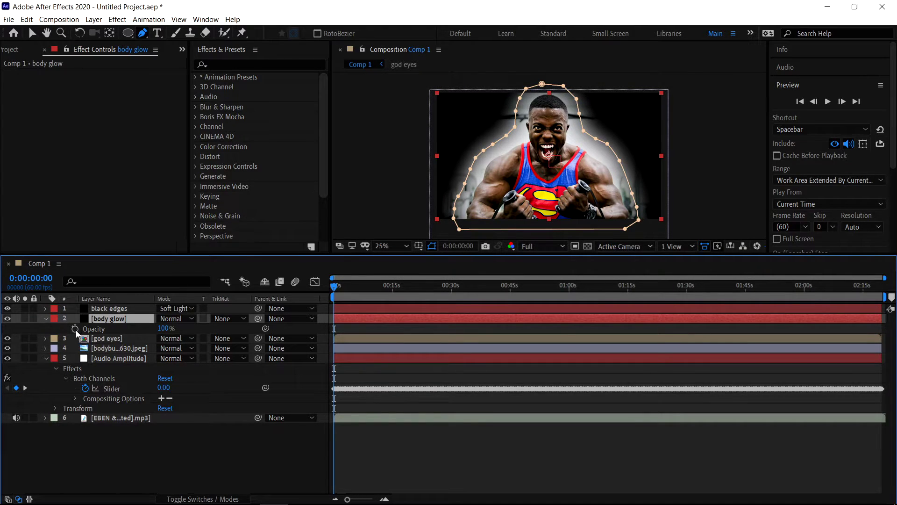
key("alt")
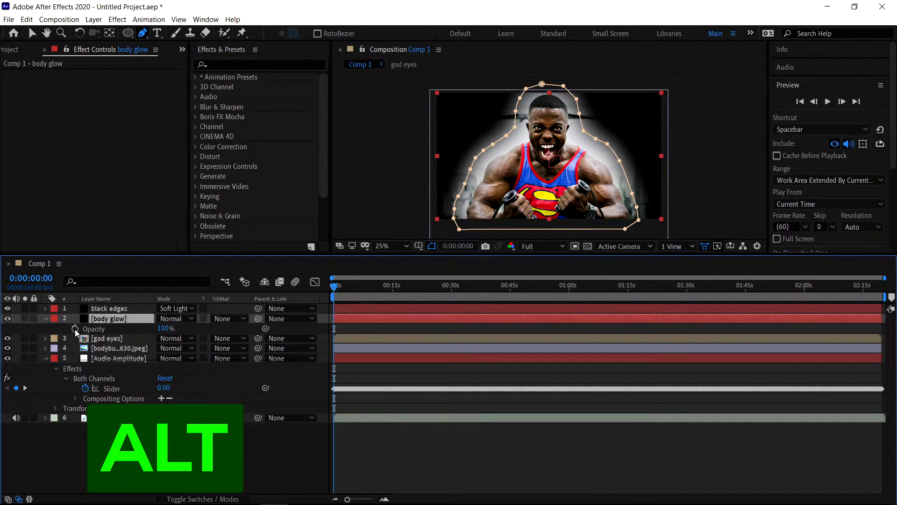
left_click(75, 329, "alt")
type("0+")
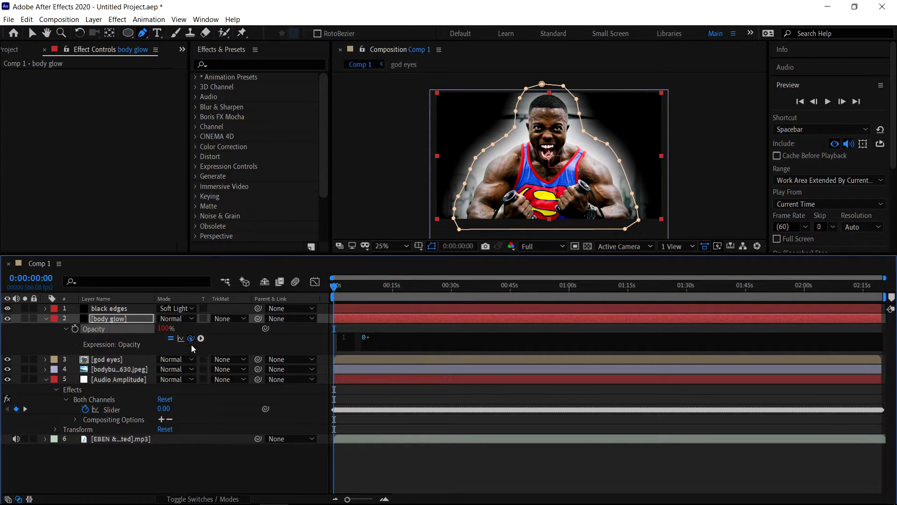
left_click_drag(191, 338, 114, 409)
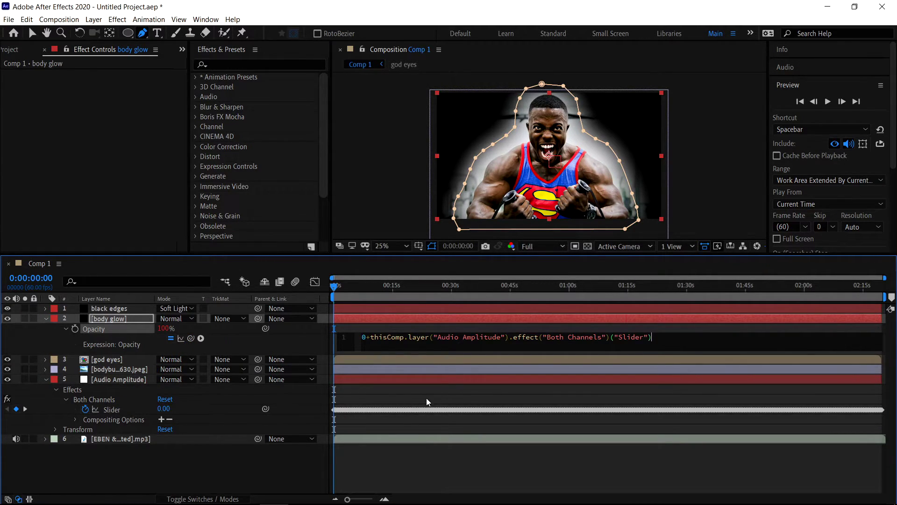
left_click(416, 386)
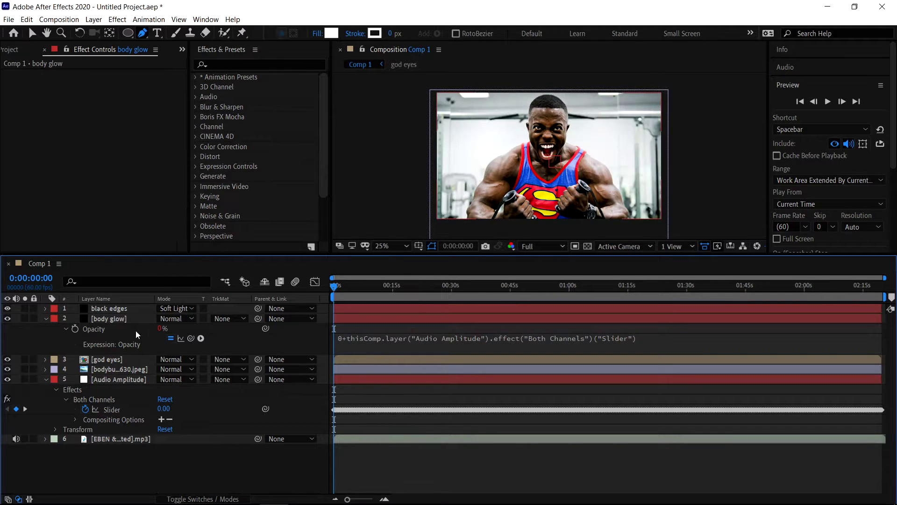
left_click(45, 318)
right_click(133, 435)
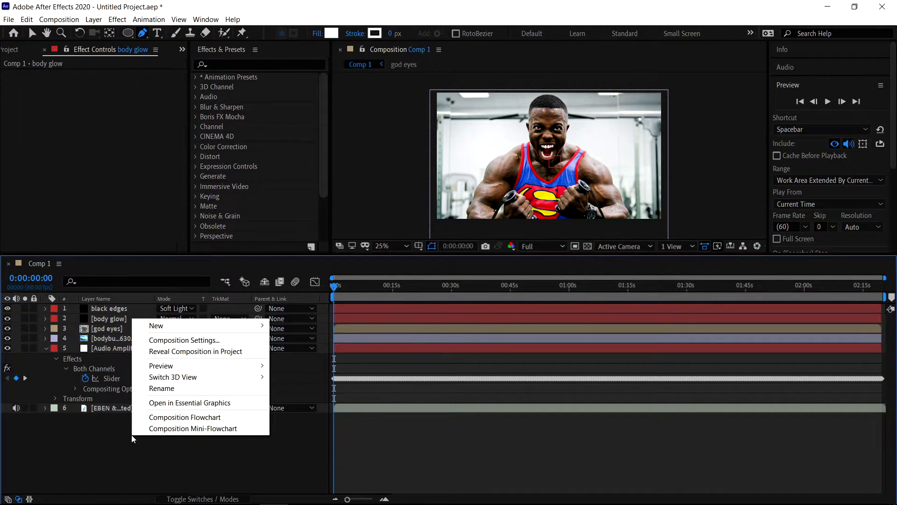
Add a full-frame 0042FF royal blue solid and move it just below body glow
mouse_move(166, 331)
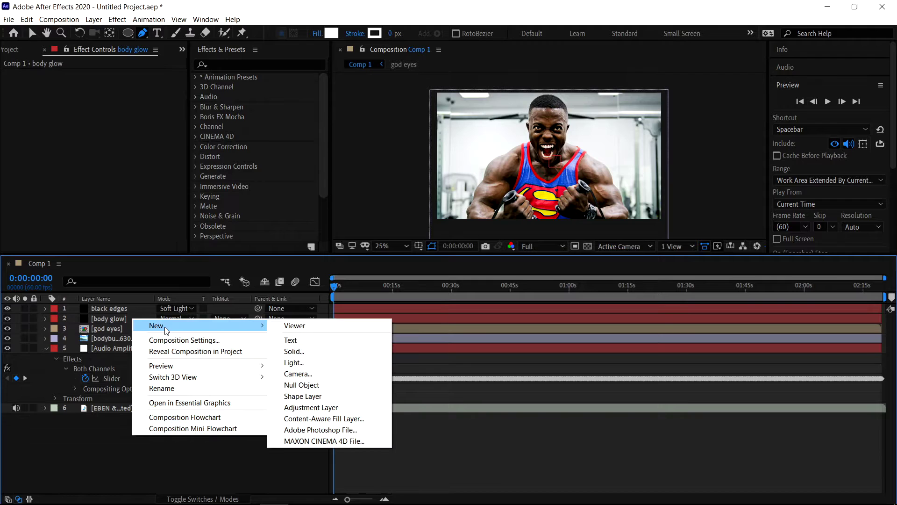
left_click(298, 349)
left_click(464, 331)
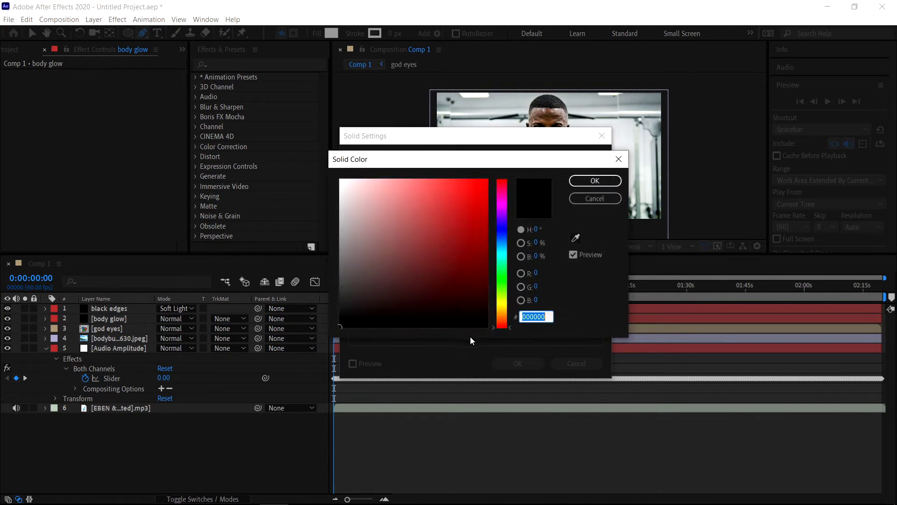
type("0042FF")
left_click(598, 181)
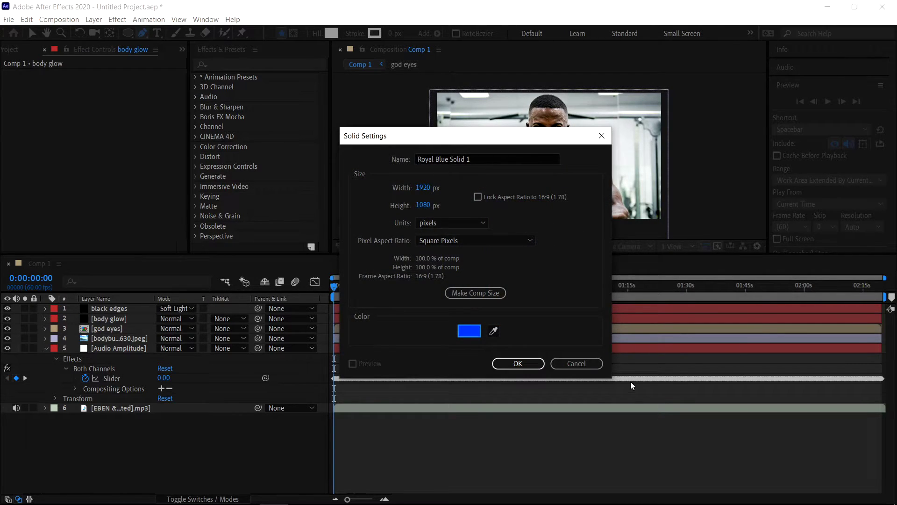
left_click(517, 363)
left_click_drag(138, 307, 130, 336)
left_click(180, 329)
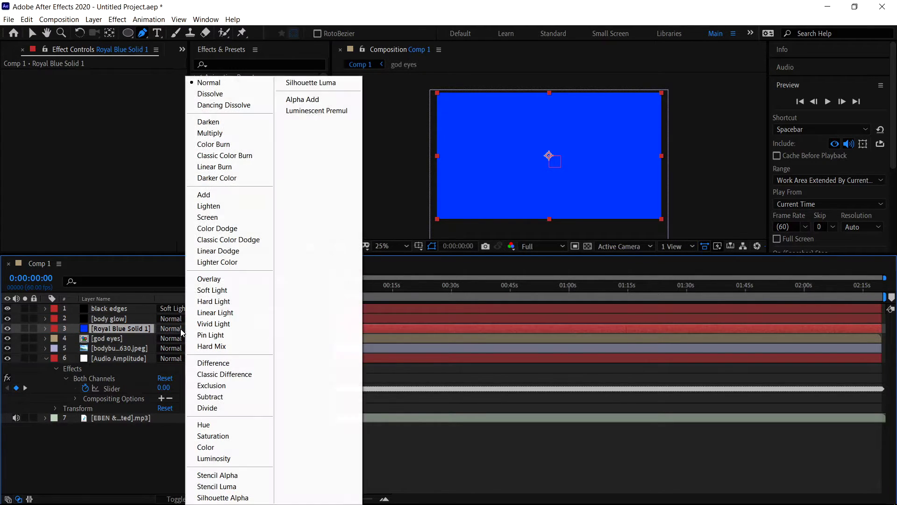
Blend the blue solid as Darker Color and drive its opacity by the Slider times 0.4
left_click(201, 176)
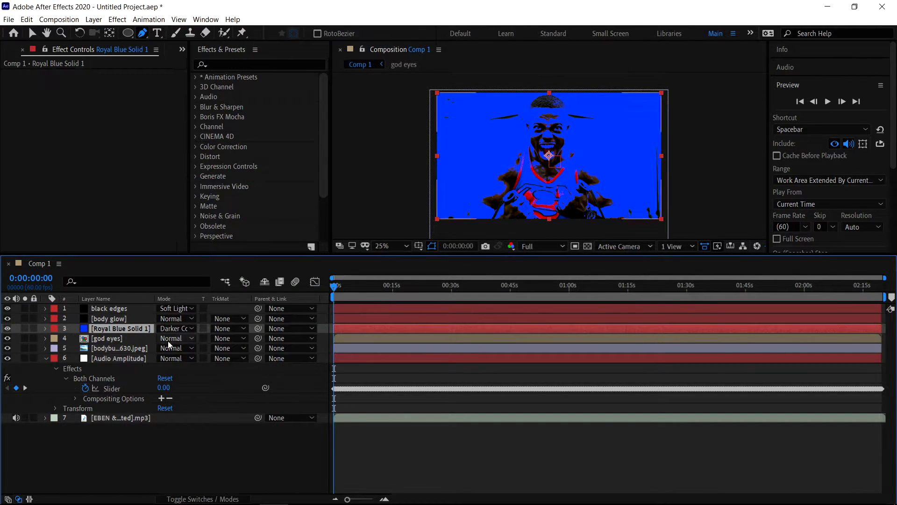
key("t")
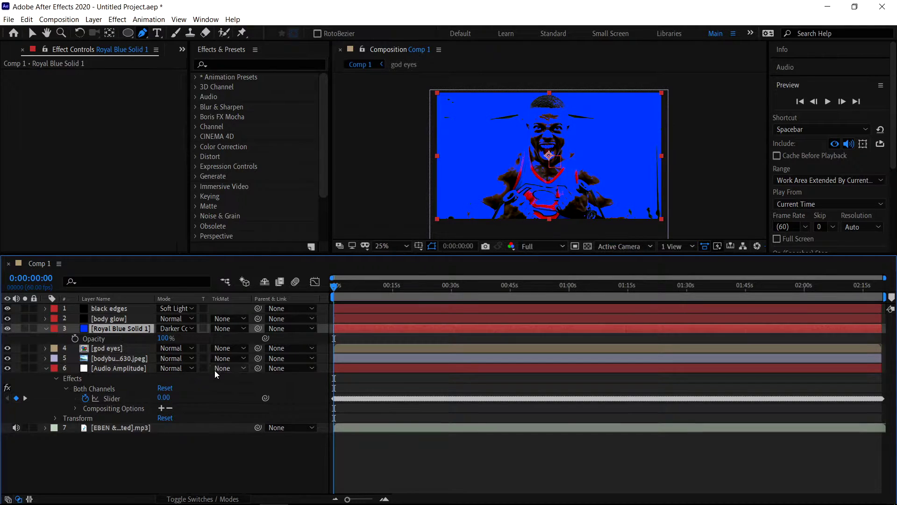
left_click(75, 339, "alt")
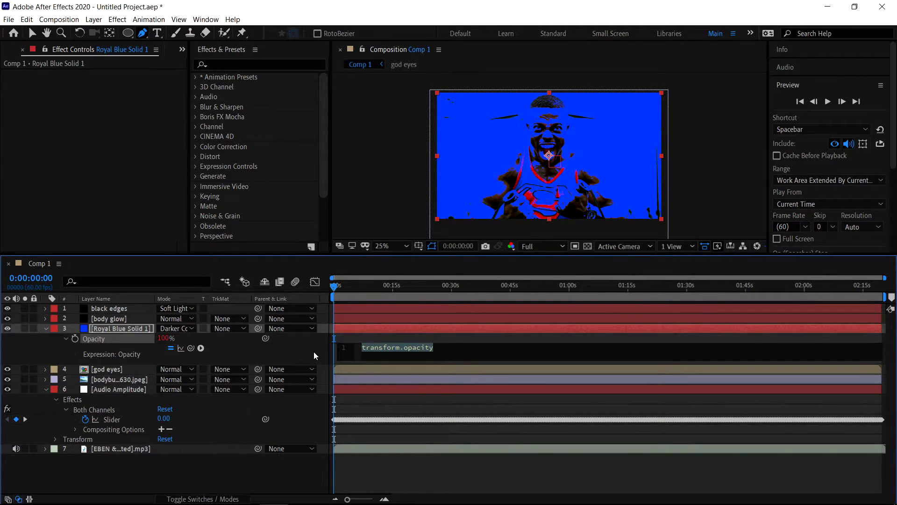
type("0+")
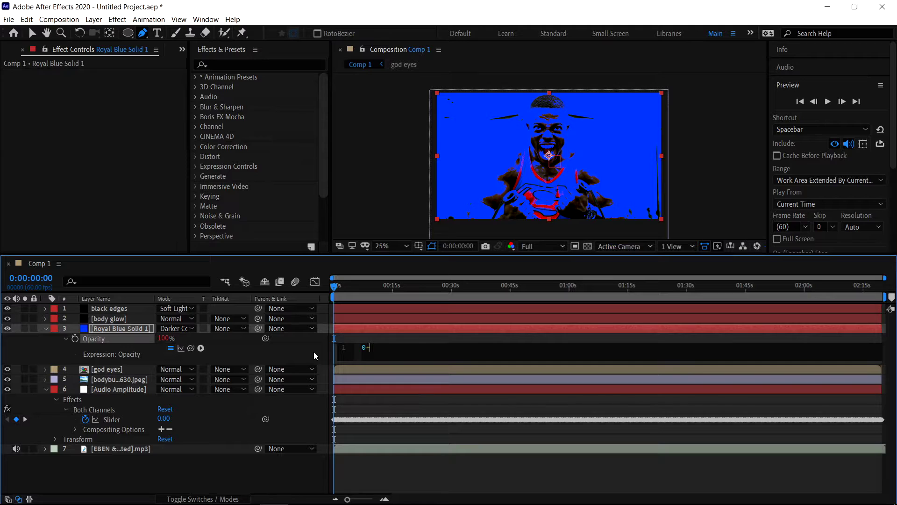
left_click_drag(190, 348, 122, 419)
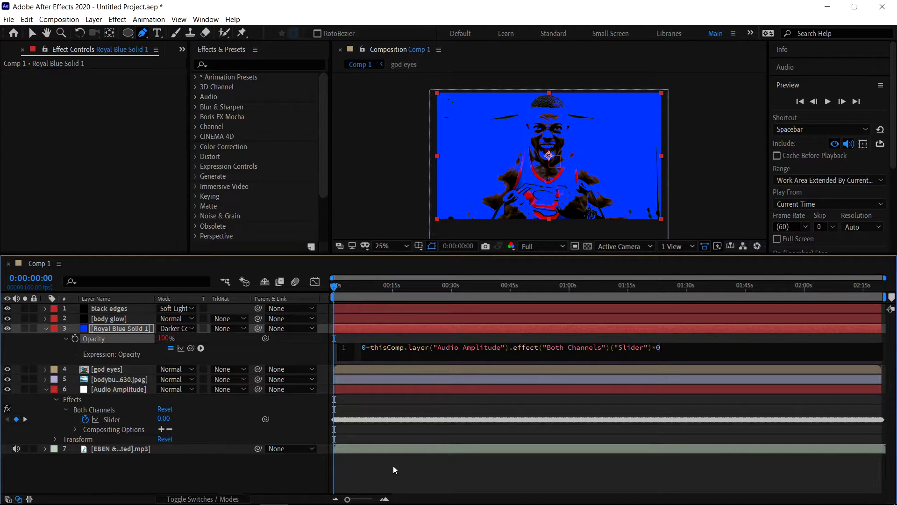
left_click(453, 408)
Collapse the blue solid's properties and begin renaming the layer
left_click(46, 330)
left_click(47, 329)
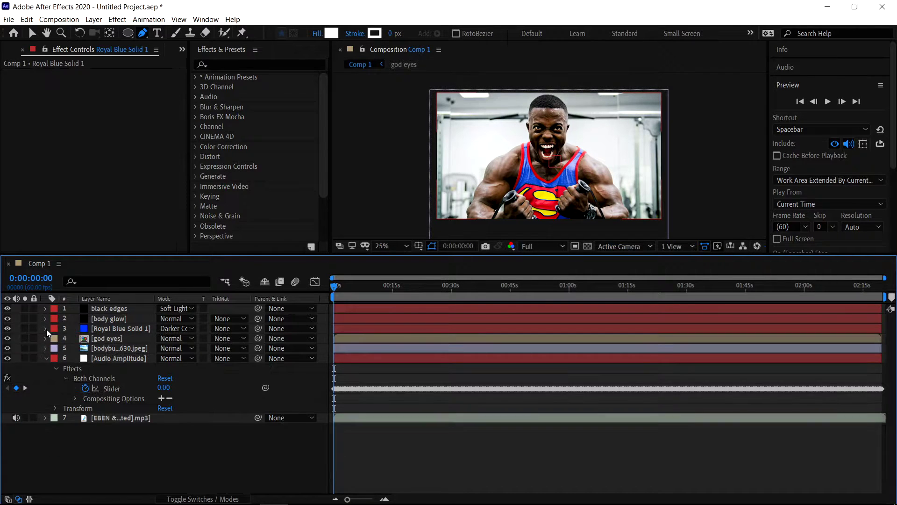
right_click(105, 325)
key("Return")
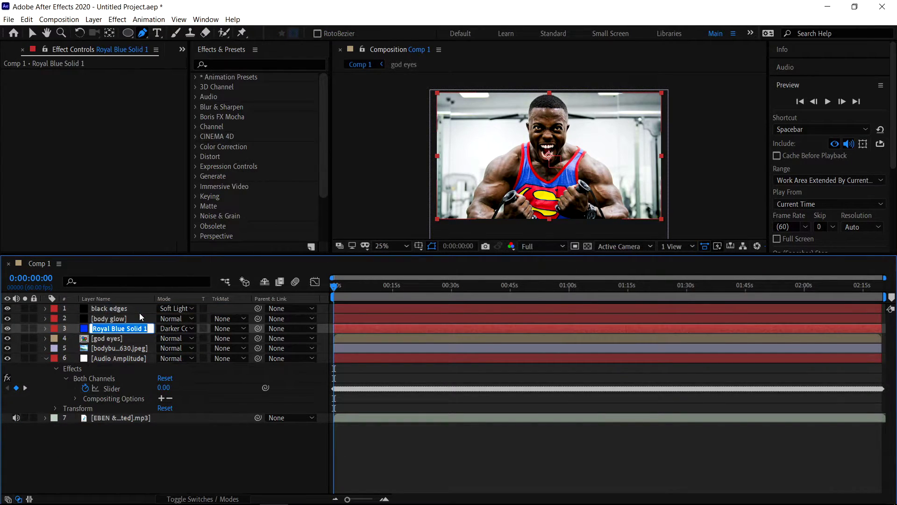
Rename the blue solid 'storm blue' and select layers black edges through Audio Amplitude
type("storm blue")
key("Return")
left_click(46, 358)
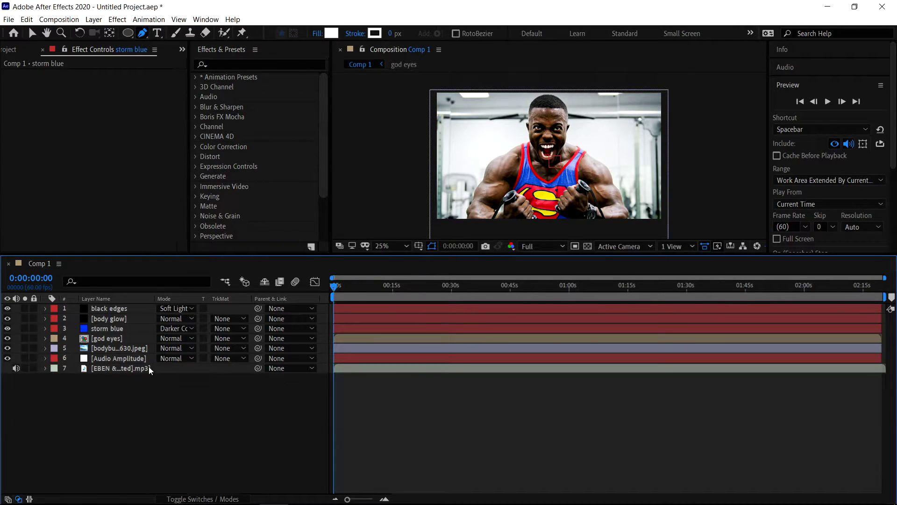
left_click(110, 358)
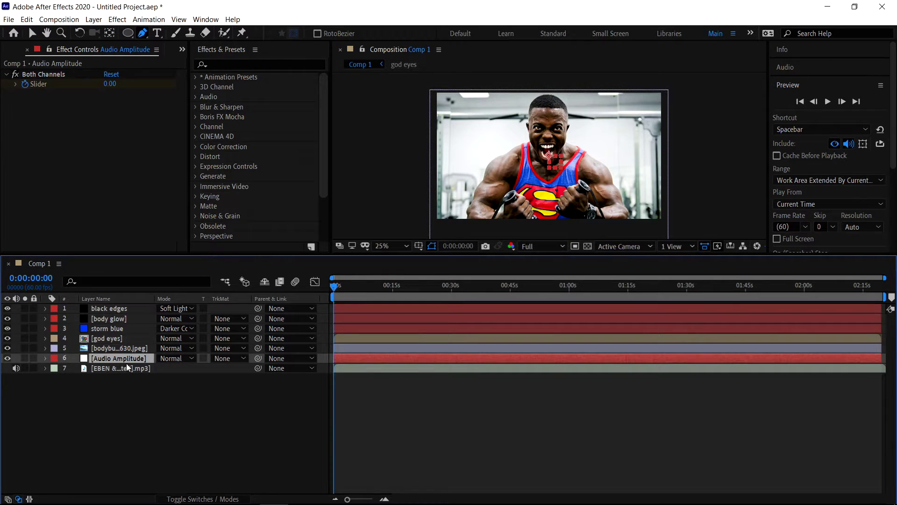
left_click(105, 310, "shift")
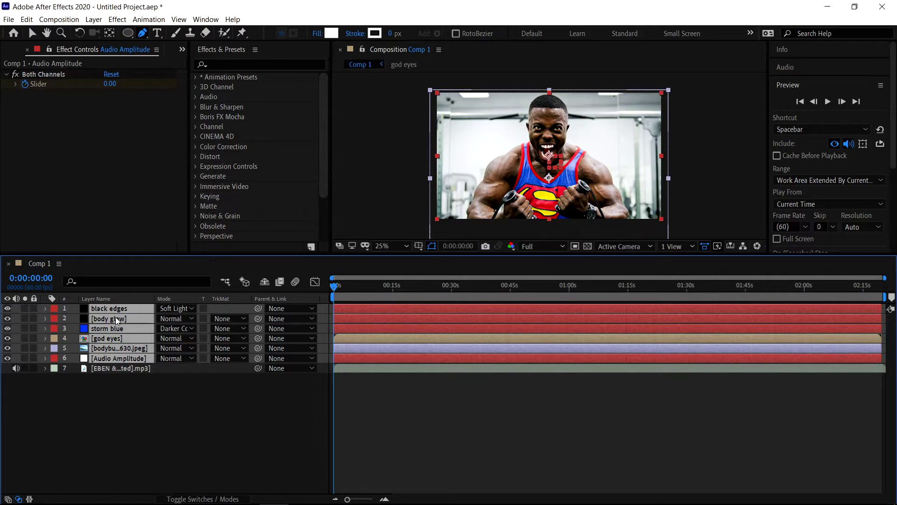
Pre-compose the selected layers into a precomp named 'eyes, lights and colour'
right_click(128, 351)
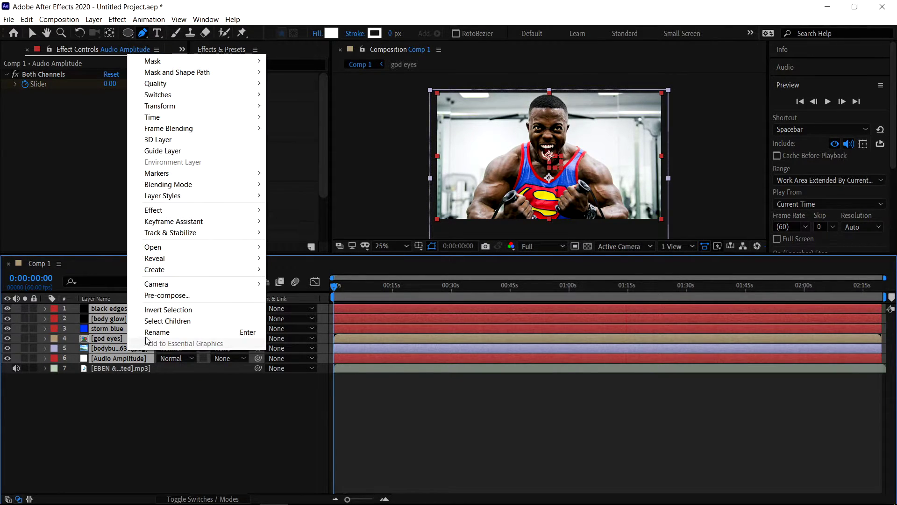
left_click(174, 299)
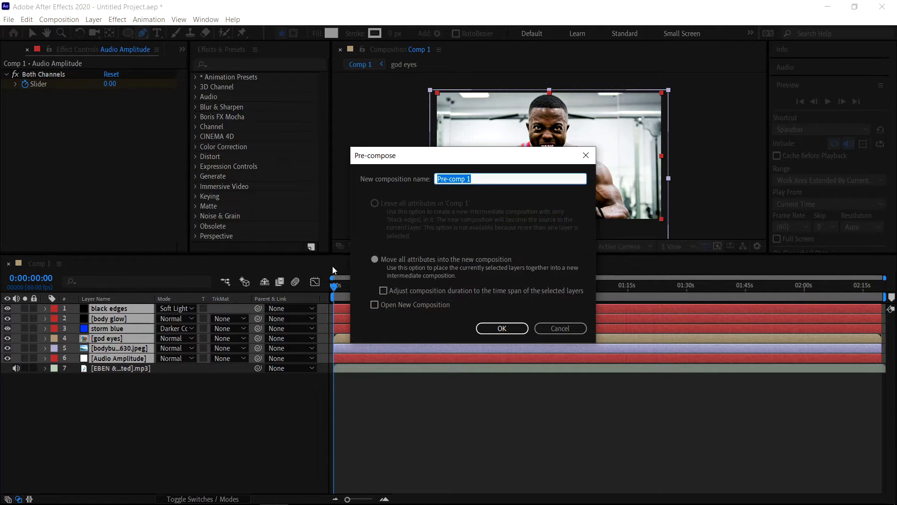
type("eyes, lightd")
key("BackSpace")
type("s and colour")
left_click(486, 329)
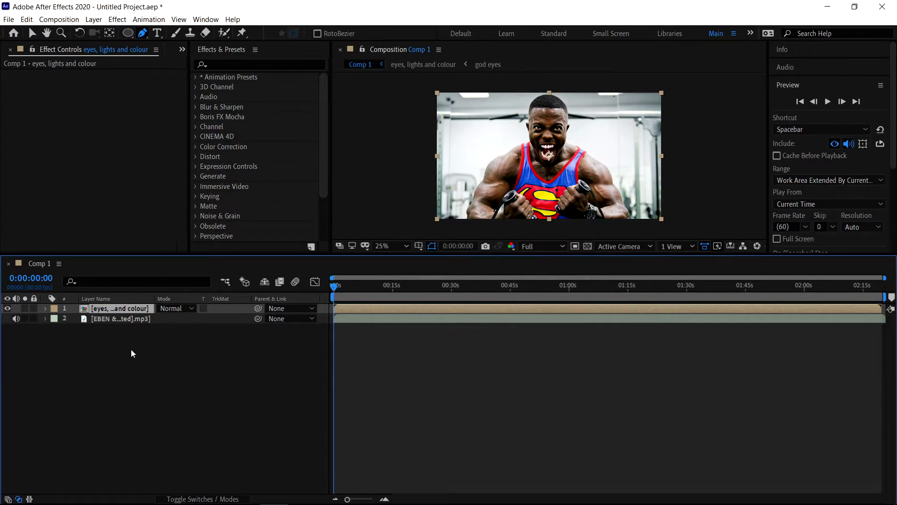
right_click(132, 350)
Create a new solid layer coloured pure black
mouse_move(149, 359)
left_click(295, 382)
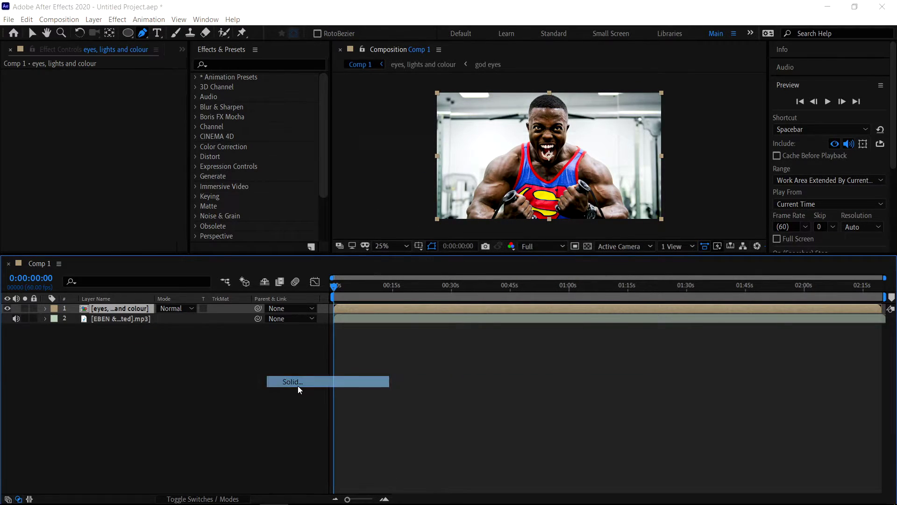
left_click(470, 334)
left_click_drag(373, 318, 234, 384)
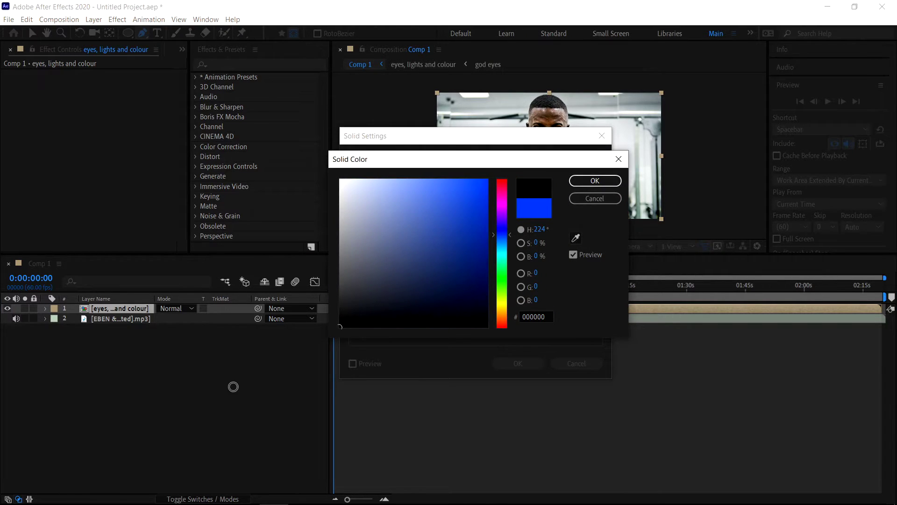
left_click(595, 181)
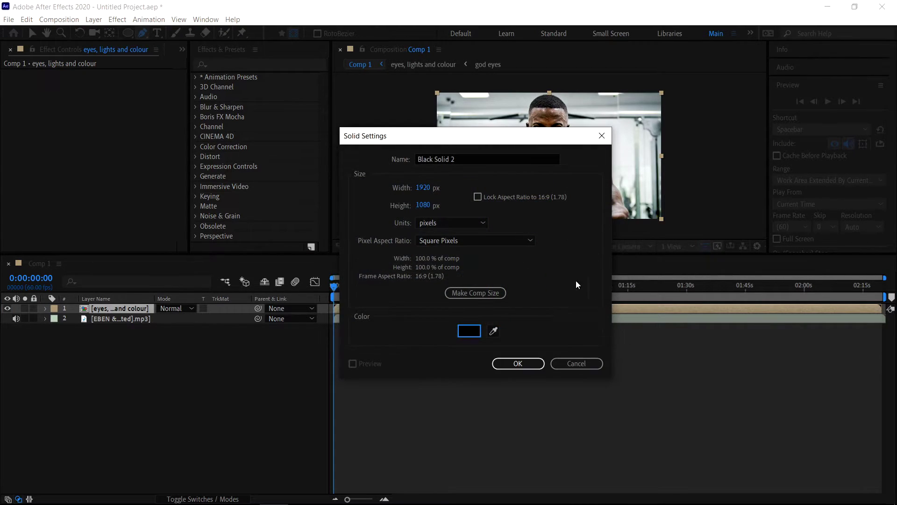
left_click(526, 356)
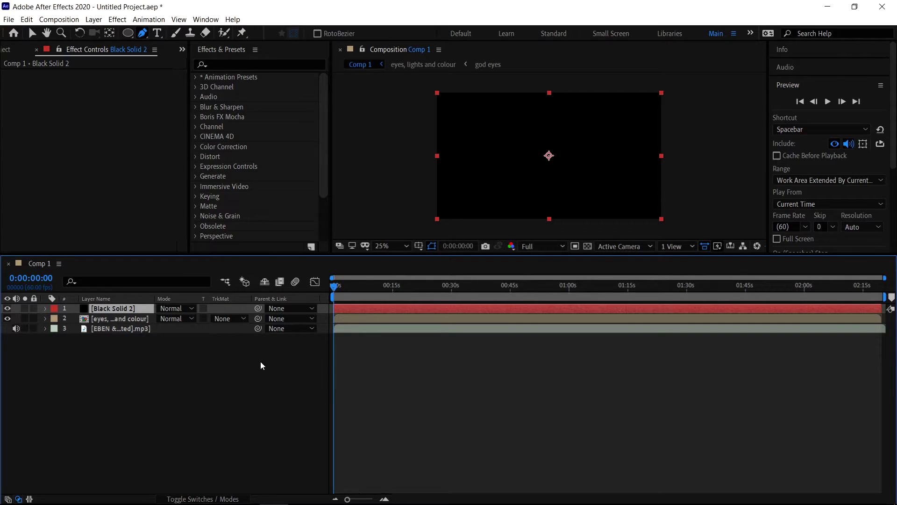
Keyframe the solid's Opacity from 100% at 0s down to 0% at about 12 seconds
key("t")
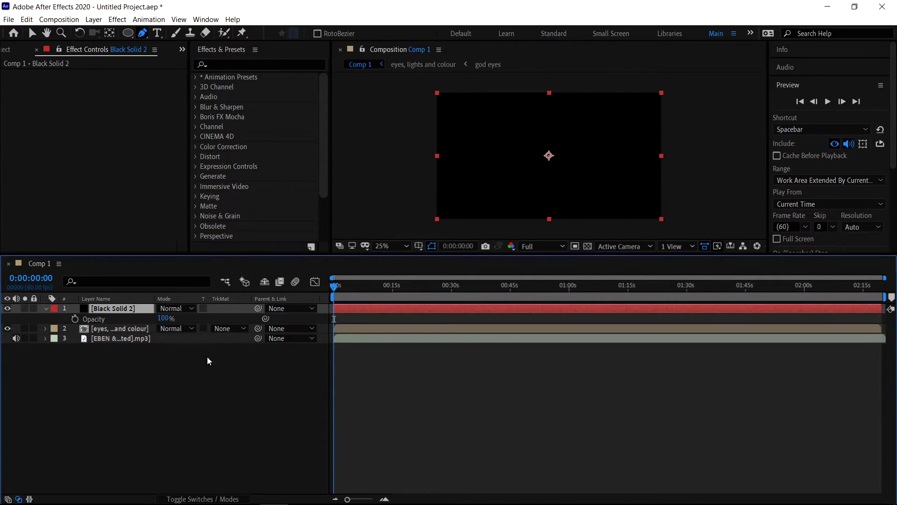
left_click(75, 319)
left_click_drag(371, 290, 384, 289)
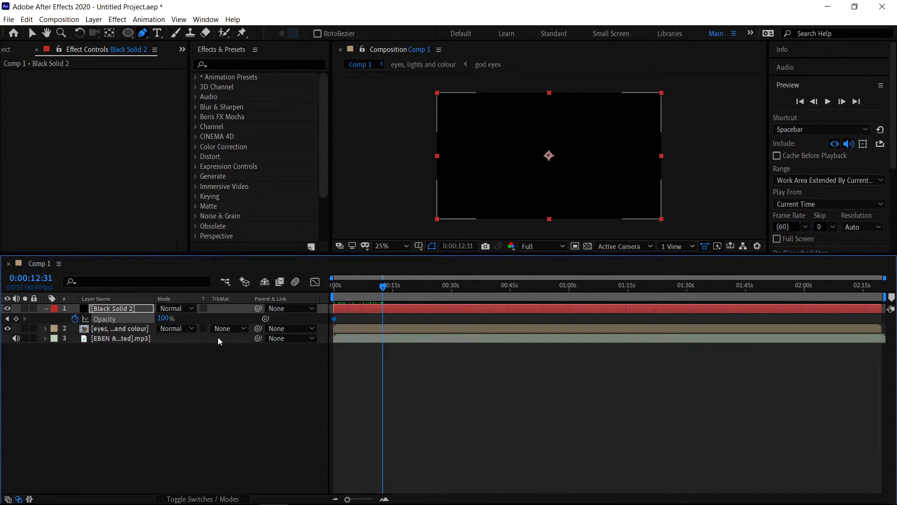
left_click(166, 318)
type("0")
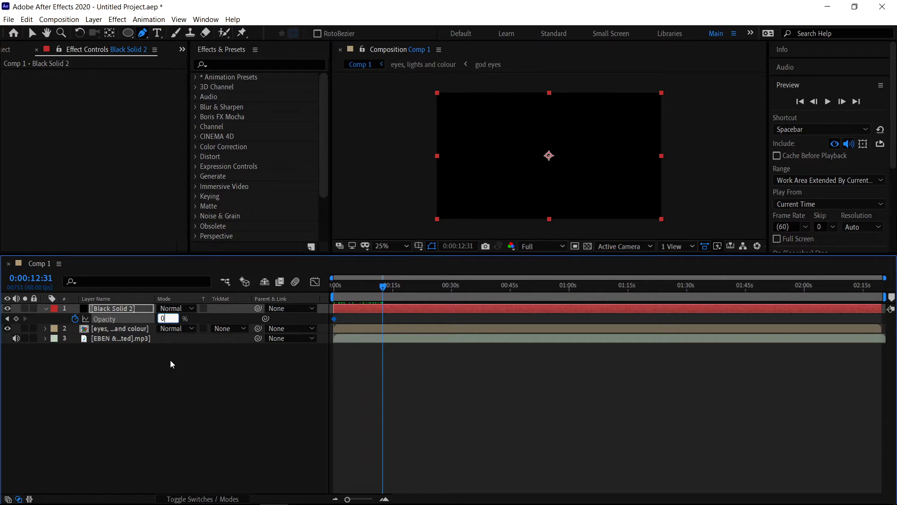
left_click(169, 361)
Keyframe Opacity holding 0% at 2:11:39 and returning to 100% at the very end
left_click_drag(400, 290, 851, 295)
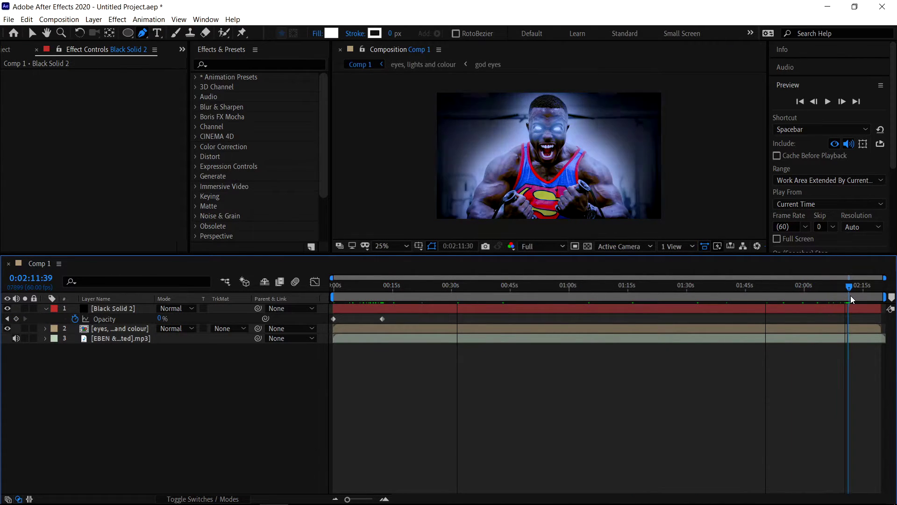
left_click(16, 319)
left_click_drag(842, 284, 882, 286)
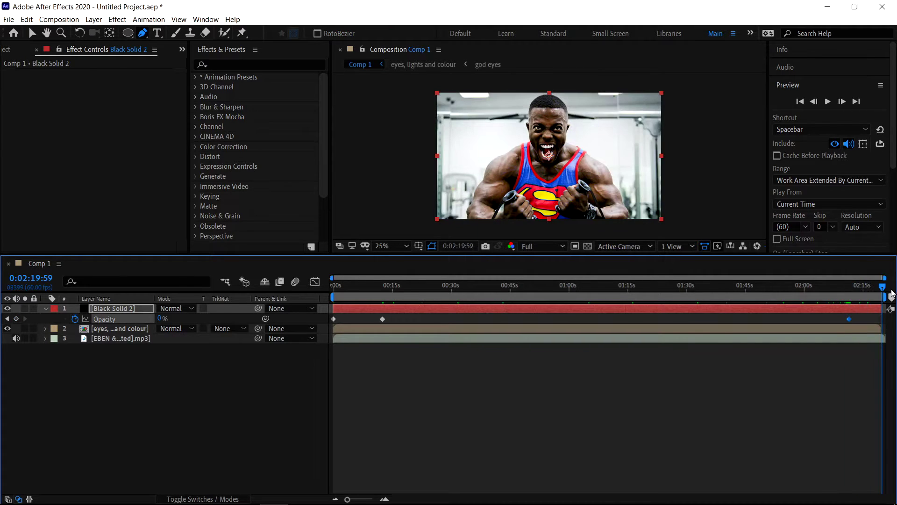
left_click(160, 318)
type("100")
key("Return")
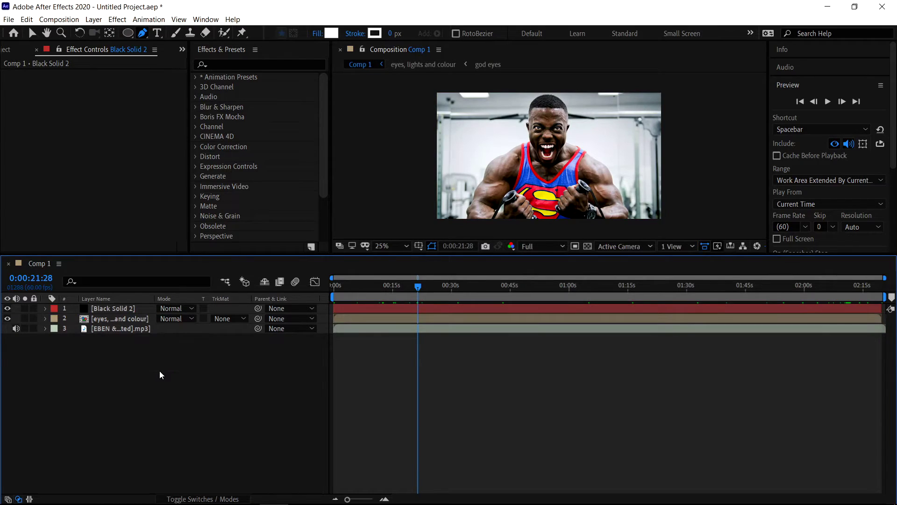
left_click(128, 318)
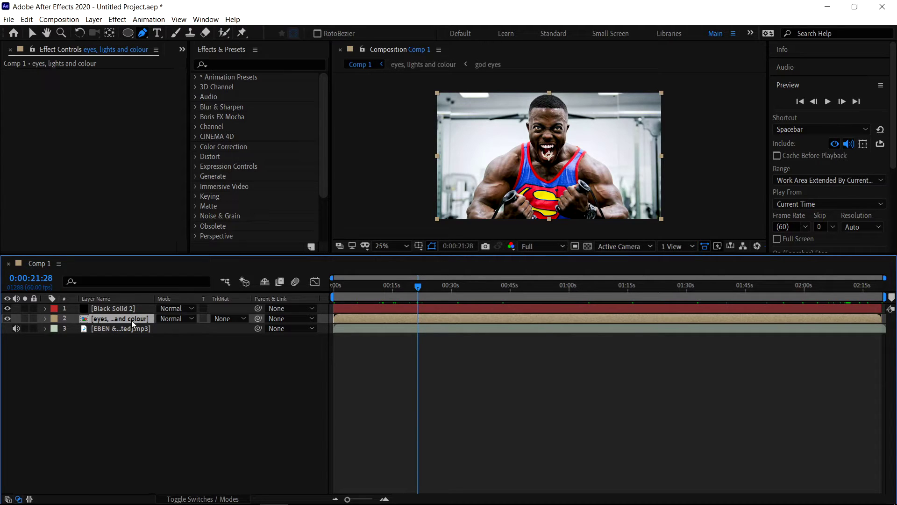
Apply the Wiggle - position preset to the eyes layer with speed 0.5 and amount 30
left_click(245, 63)
type("wigg")
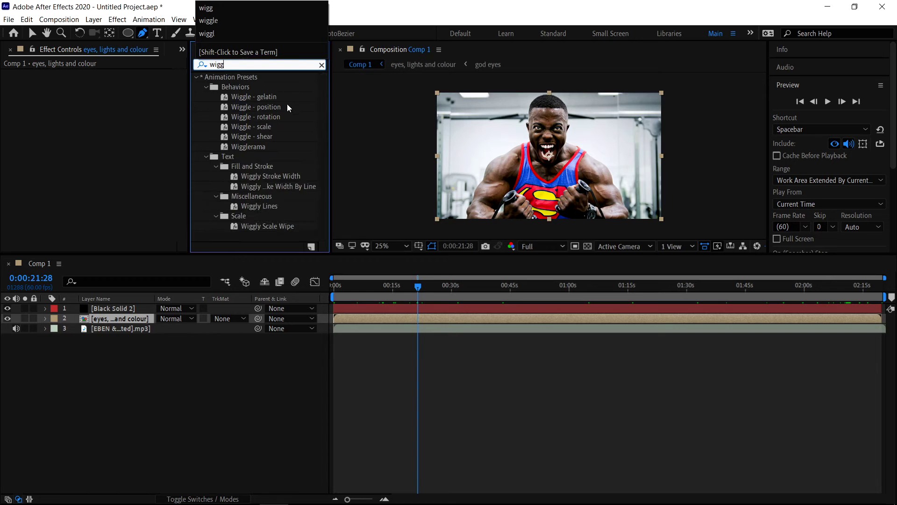
left_click_drag(256, 107, 126, 132)
key("v")
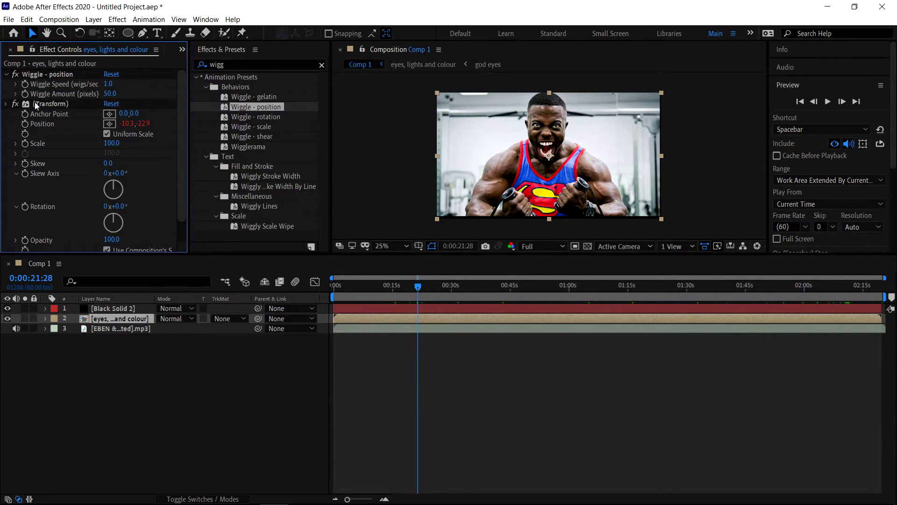
left_click(6, 104)
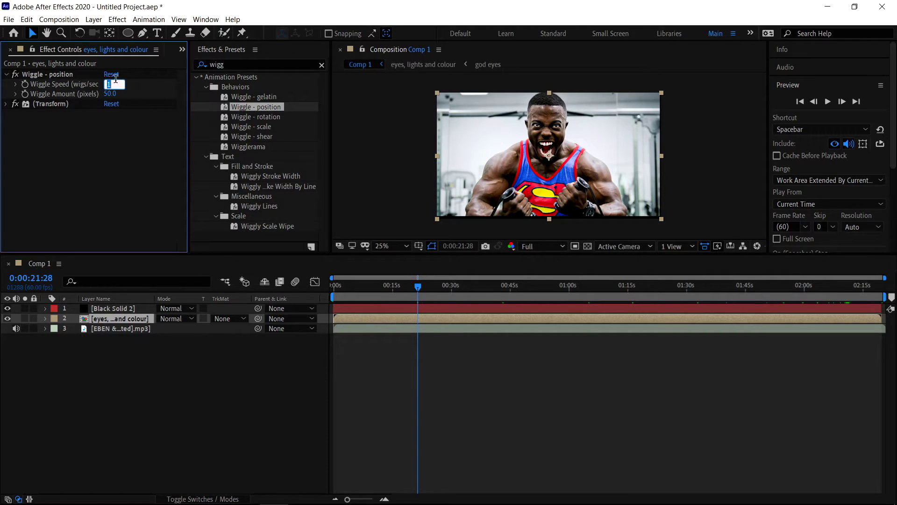
key("BackSpace")
type("0.5")
key("Return")
left_click(115, 93)
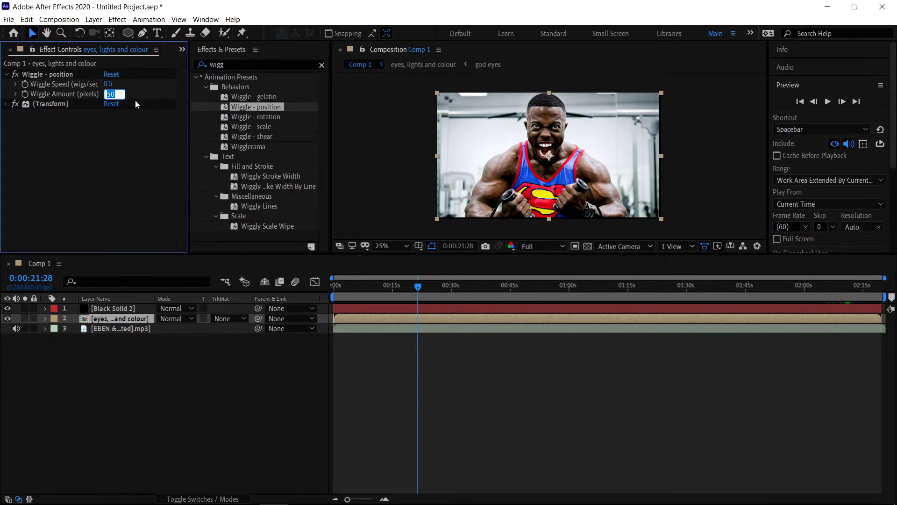
key("Return")
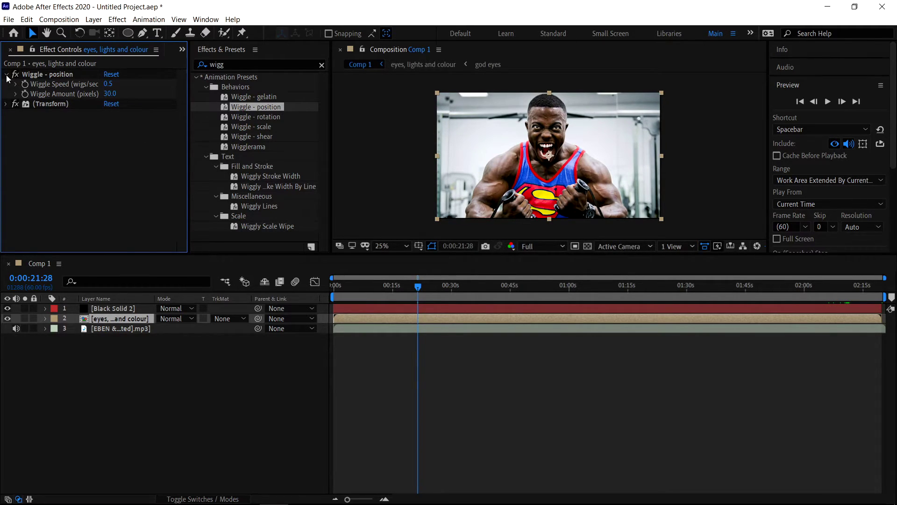
left_click(7, 74)
Add the Wiggle - rotation preset with speed 0.4 and amount 2°
left_click_drag(266, 119, 111, 132)
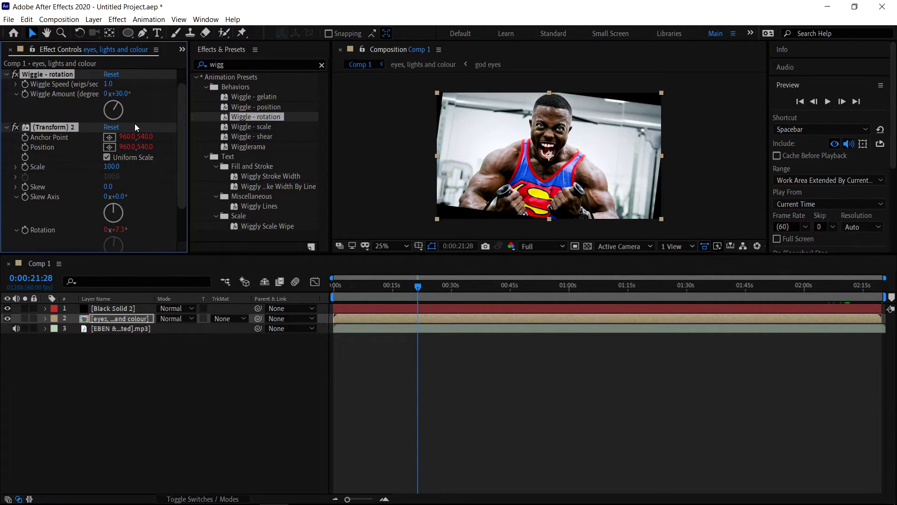
left_click(109, 84)
type("0.4")
key("Tab")
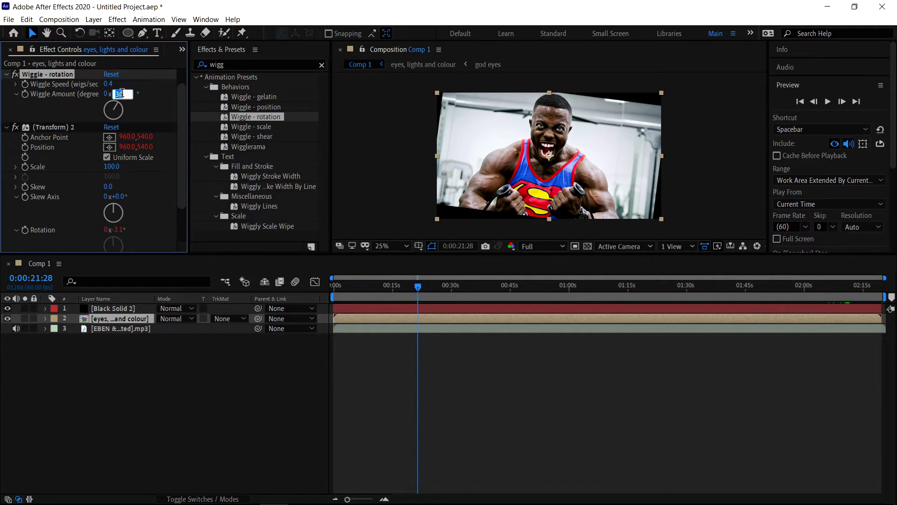
type("2")
key("Return")
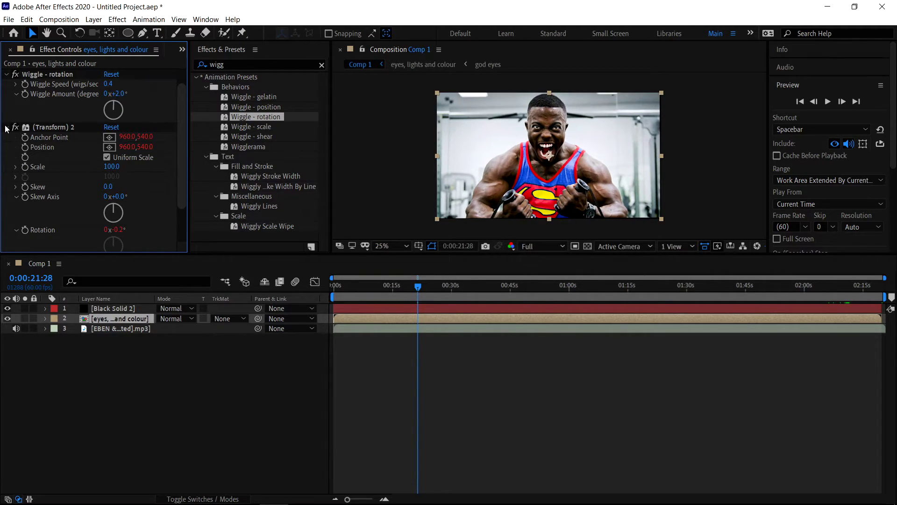
left_click(7, 126)
left_click(6, 94)
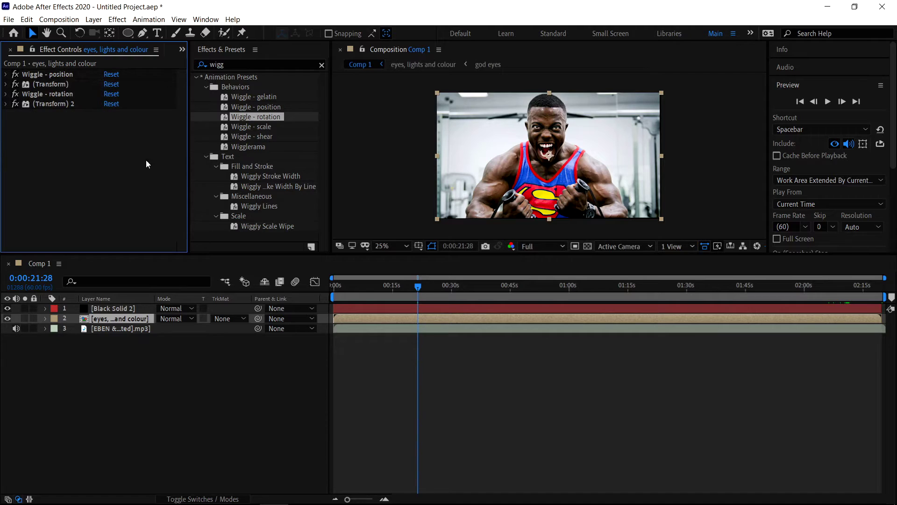
left_click(273, 63)
key("BackSpace")
type("mag")
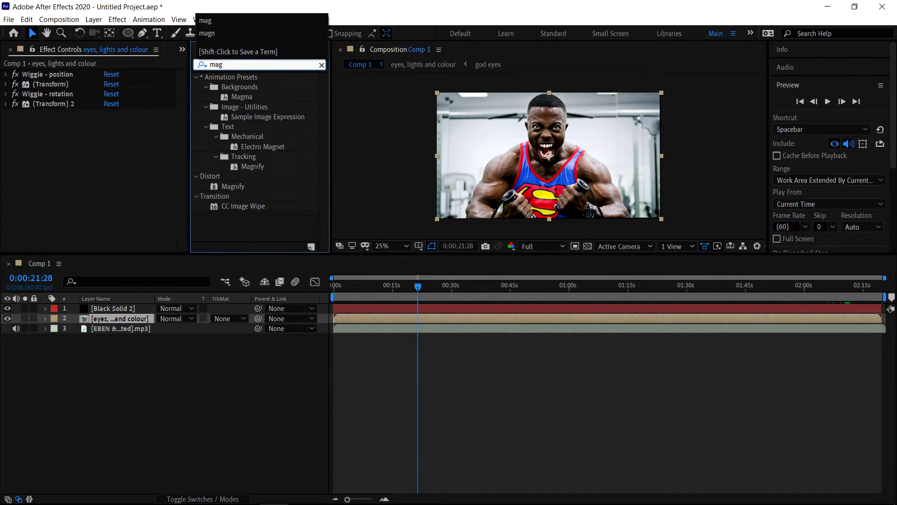
Apply Distort > Magnify to the eyes layer with Magnification 100 and Size 1045
left_click(234, 187)
left_click_drag(234, 187, 66, 150)
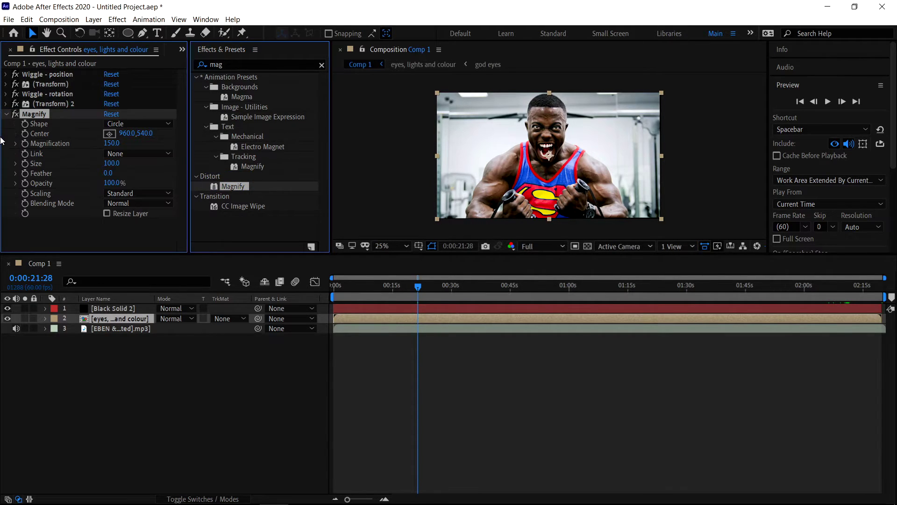
left_click(111, 143)
type("1")
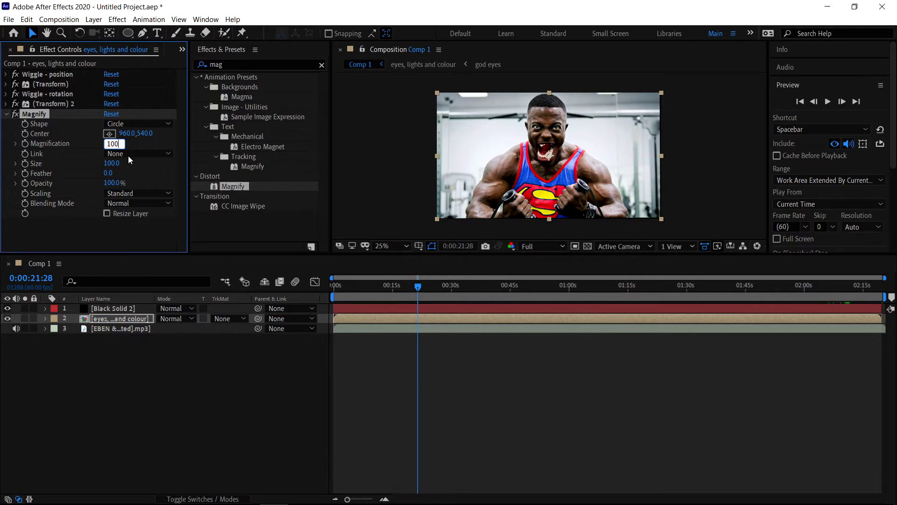
key("Return")
key("Tab")
type("1045")
key("Return")
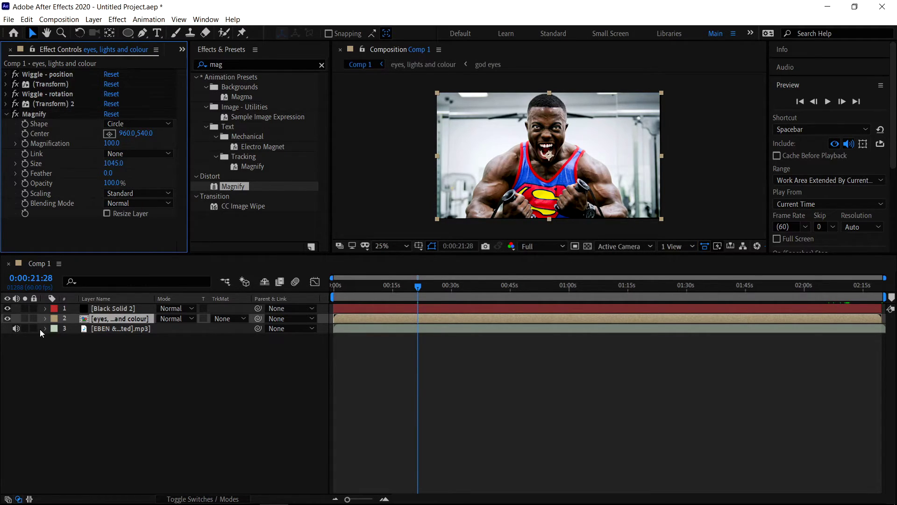
left_click(99, 329)
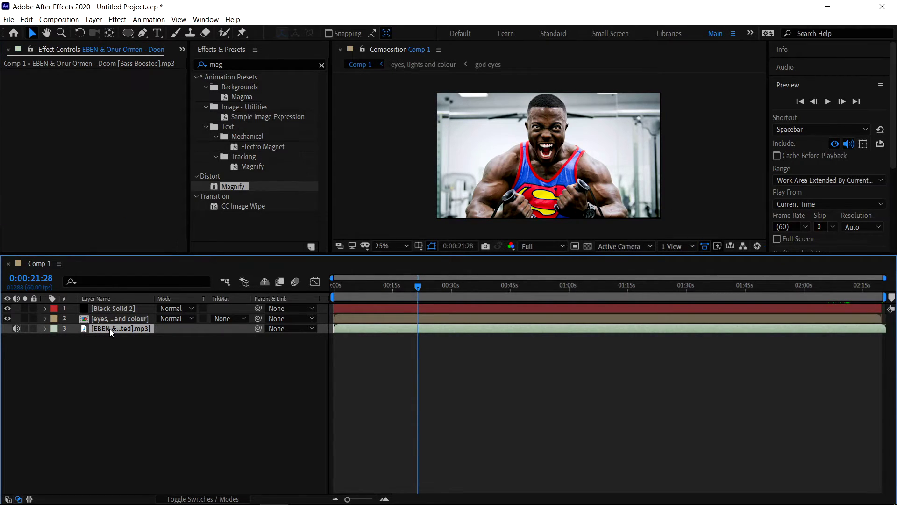
right_click(109, 329)
Convert the music track's audio to keyframes and move the Audio Amplitude layer down
mouse_move(173, 201)
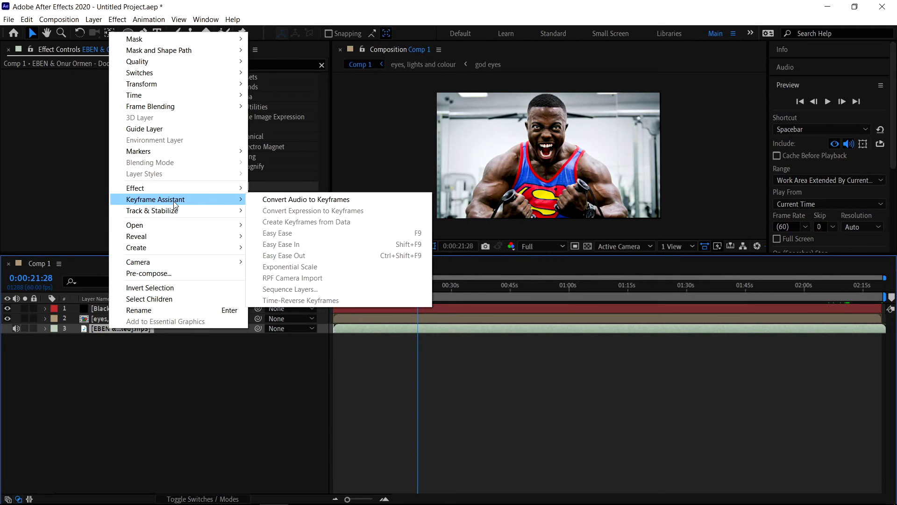
left_click(275, 202)
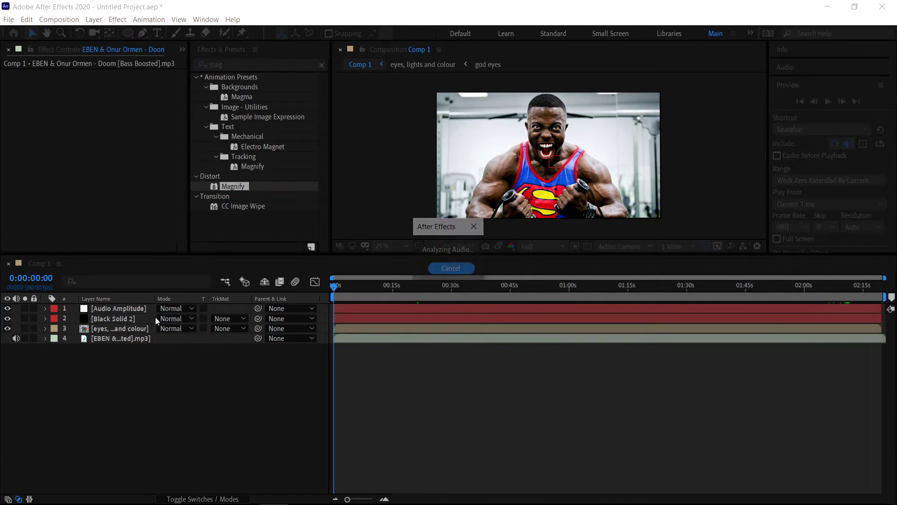
key("ctrl+[")
key("ctrl+[")
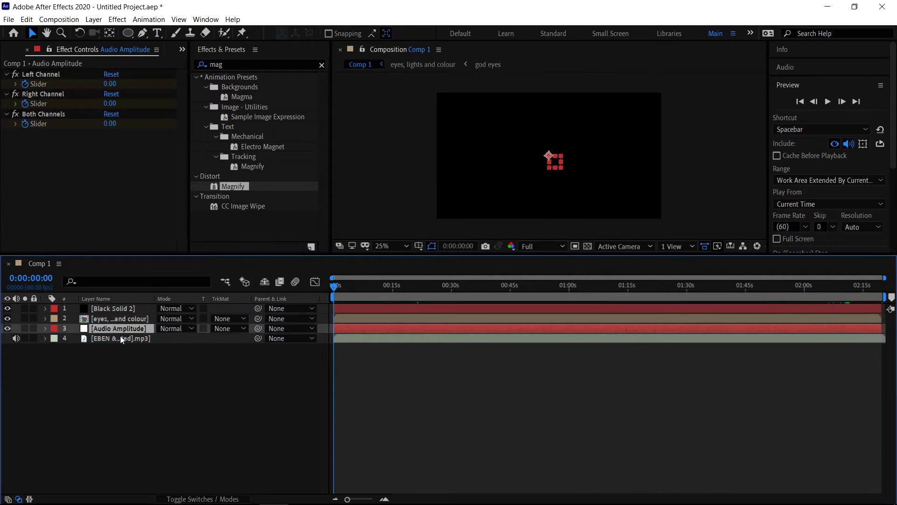
Delete the Left Channel and Right Channel effects, leaving only Both Channels
left_click(45, 328)
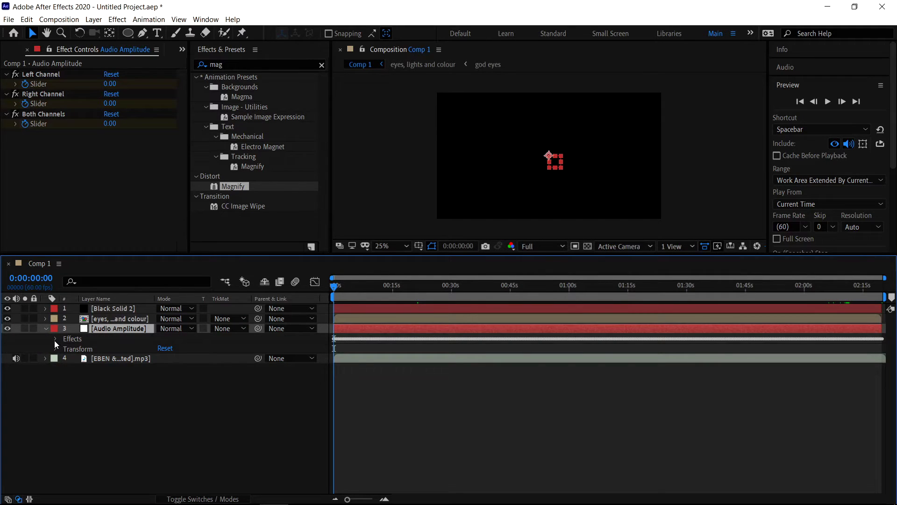
left_click(55, 338)
left_click(88, 349)
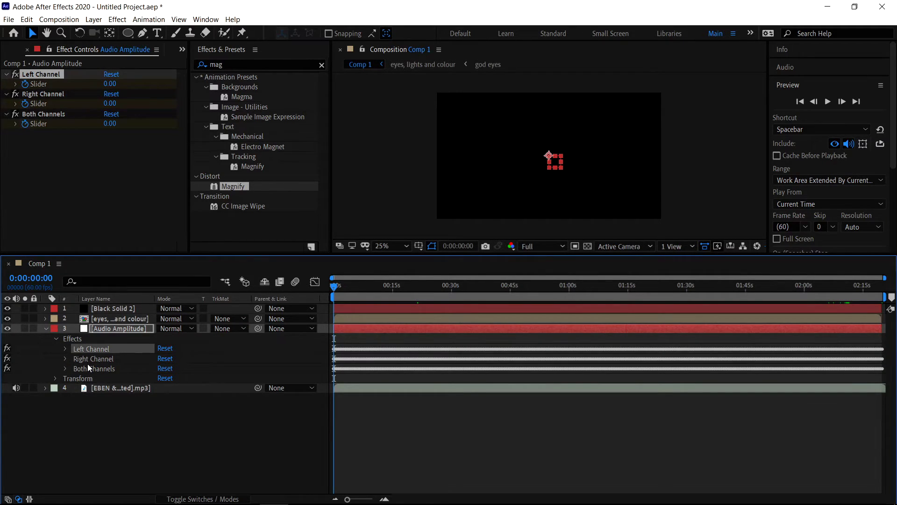
left_click(130, 358, "ctrl")
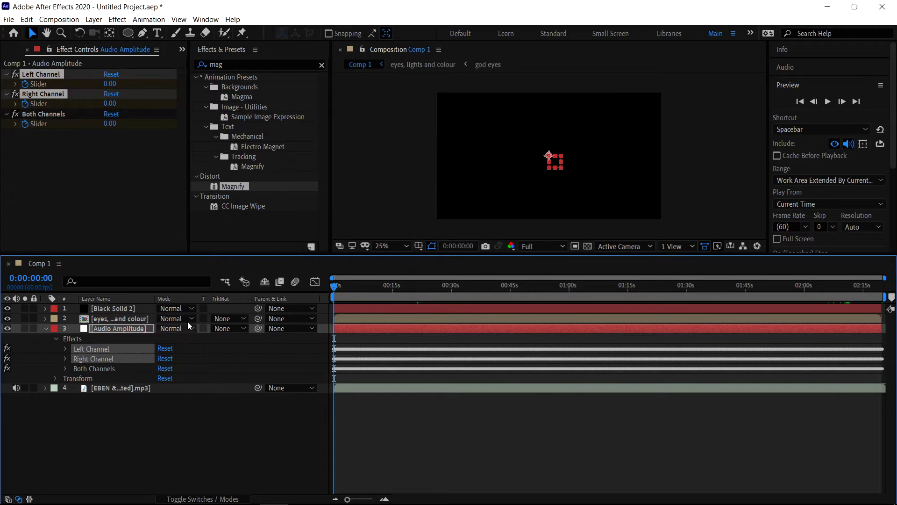
key("Delete")
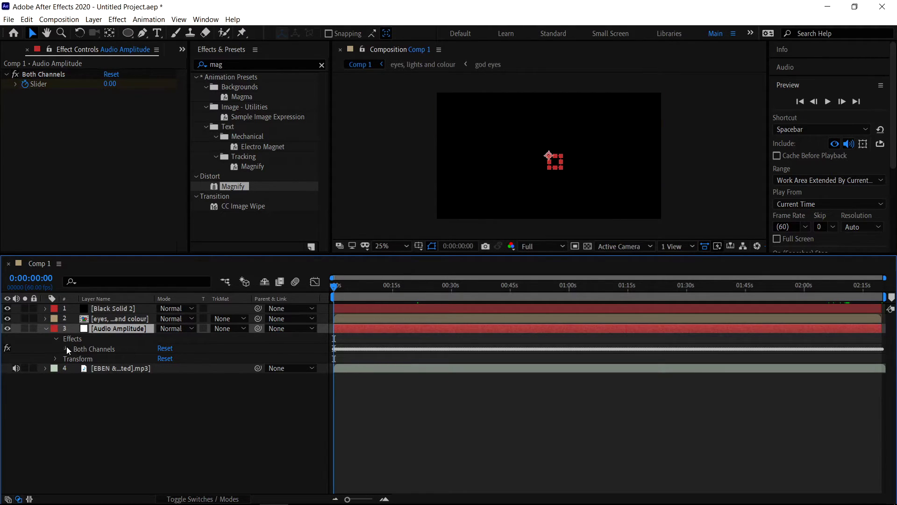
left_click(66, 348)
left_click(117, 318)
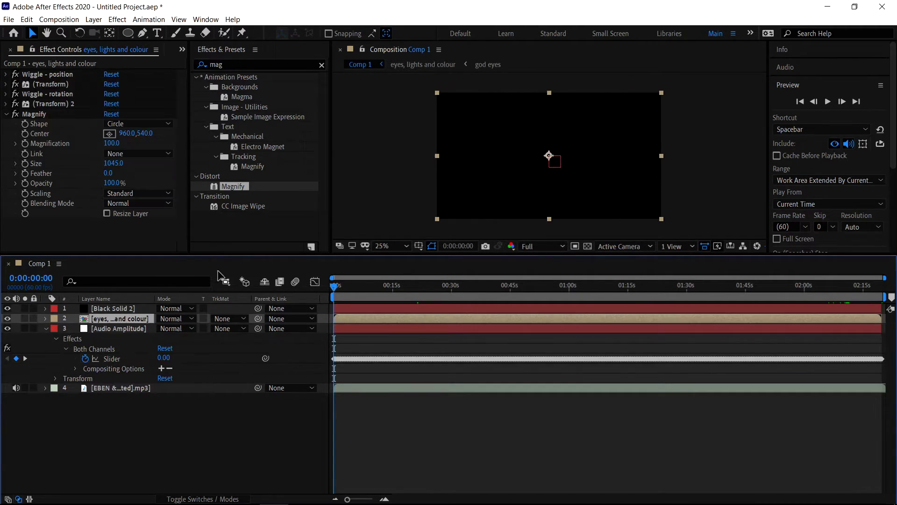
Give Magnification the expression 0 + Audio Amplitude's Both Channels slider *0.3
left_click(25, 144, "alt")
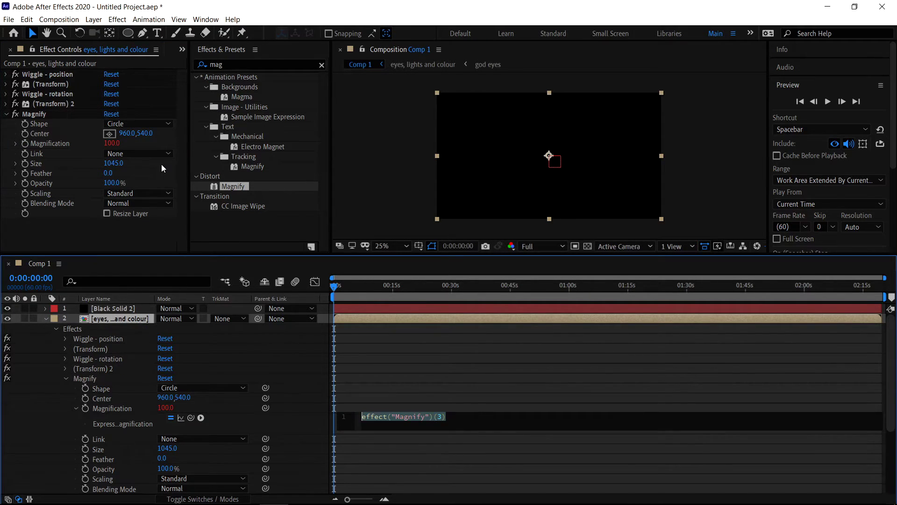
type("0+")
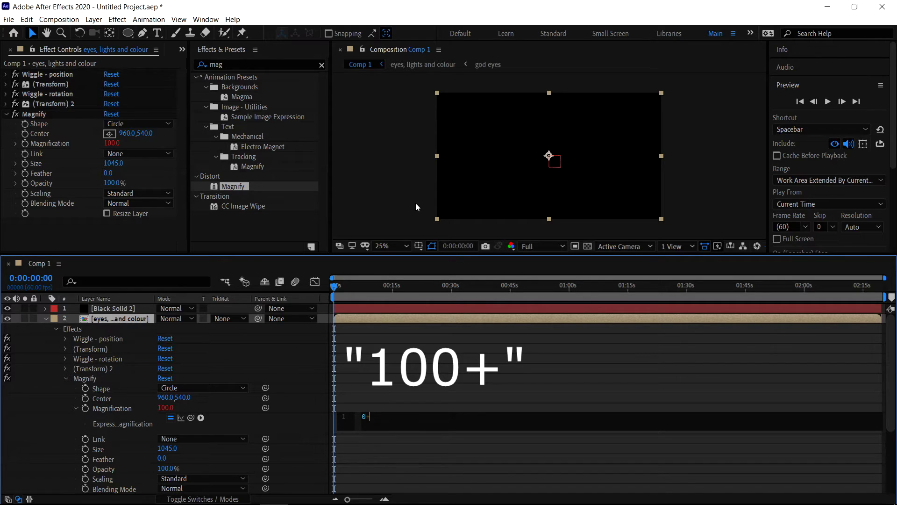
left_click_drag(190, 418, 114, 460)
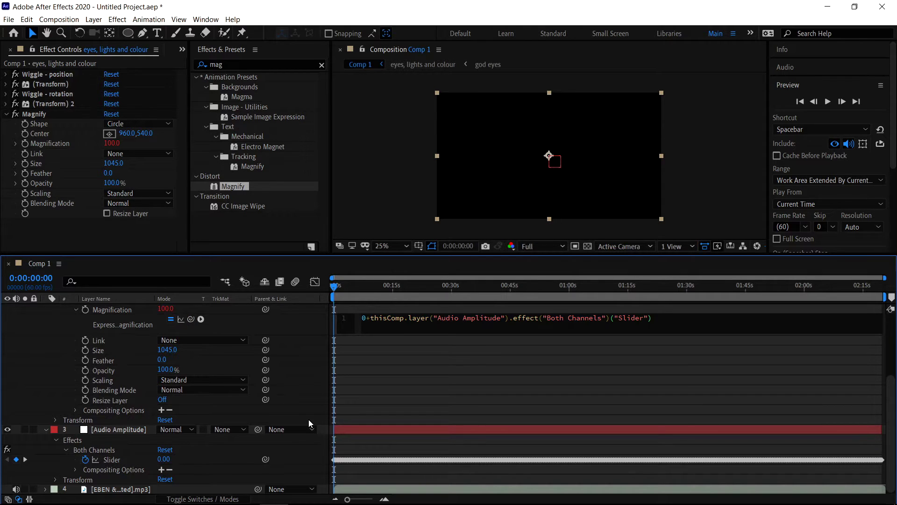
type("*0.3")
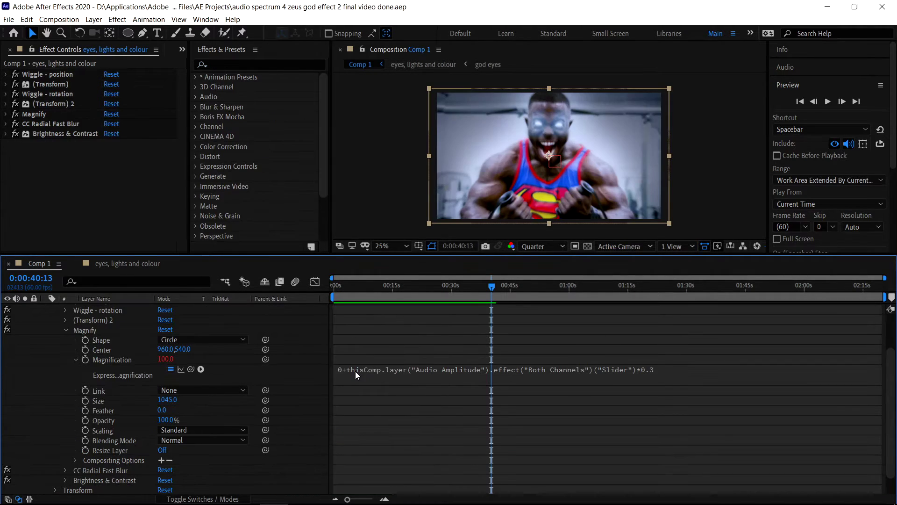
left_click(355, 371)
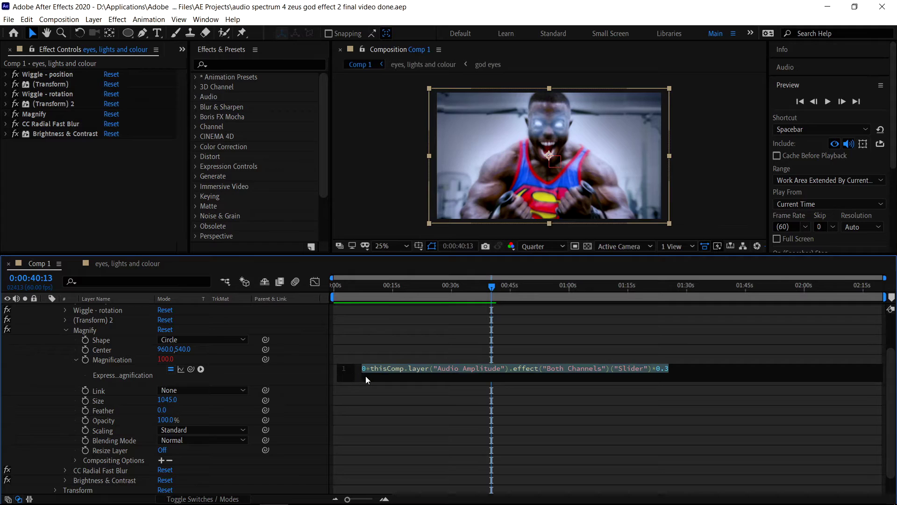
key("End")
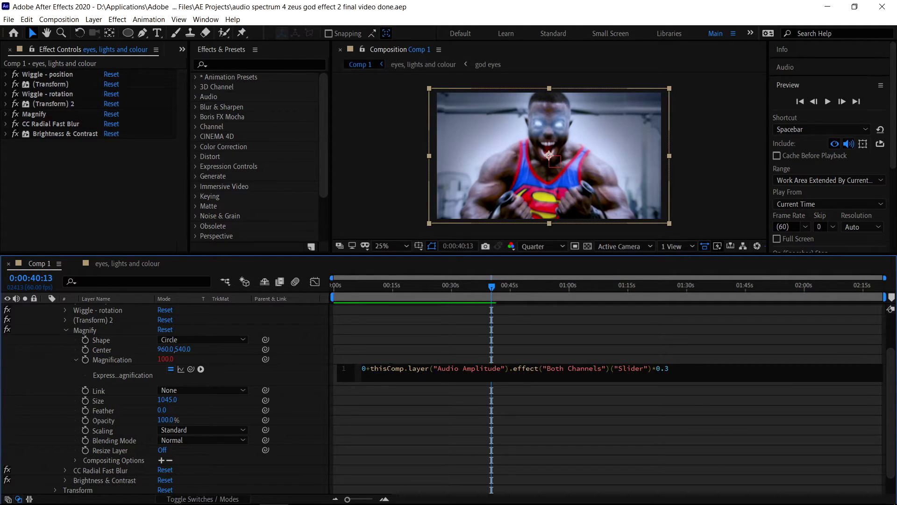
key("BackSpace")
type("100")
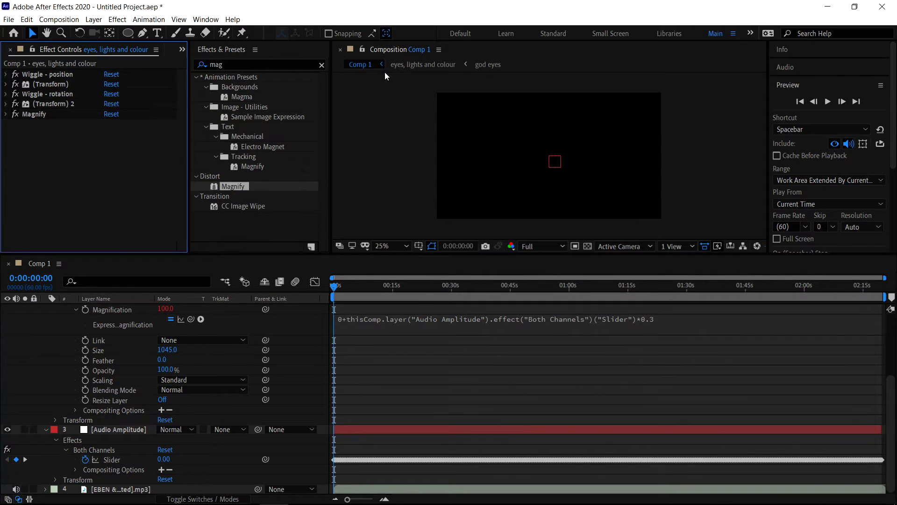
left_click(322, 65)
Apply CC Radial Fast Blur and link its Amount expression to the Both Channels slider
type("radia")
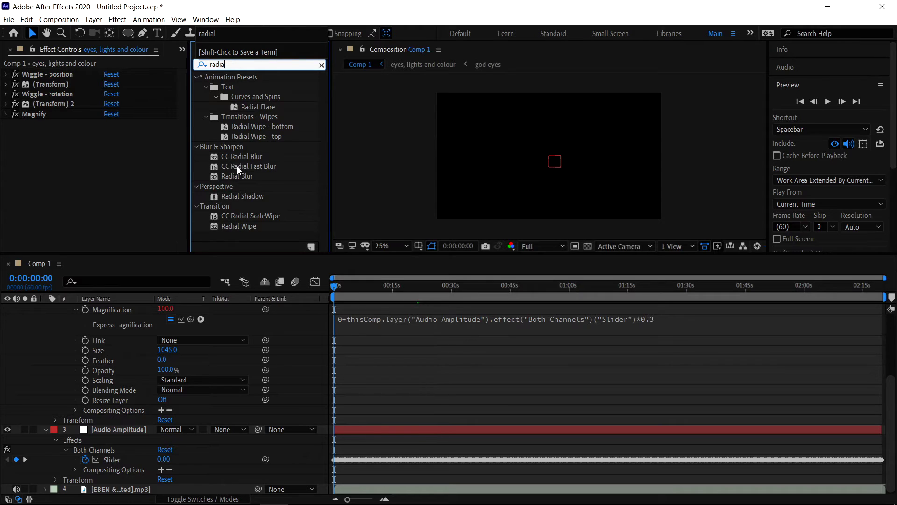
left_click_drag(257, 168, 70, 167)
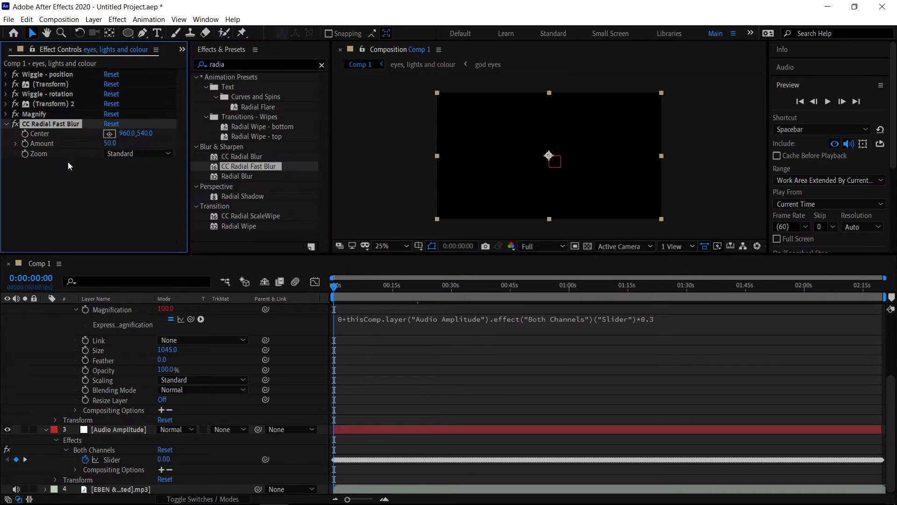
left_click(55, 224)
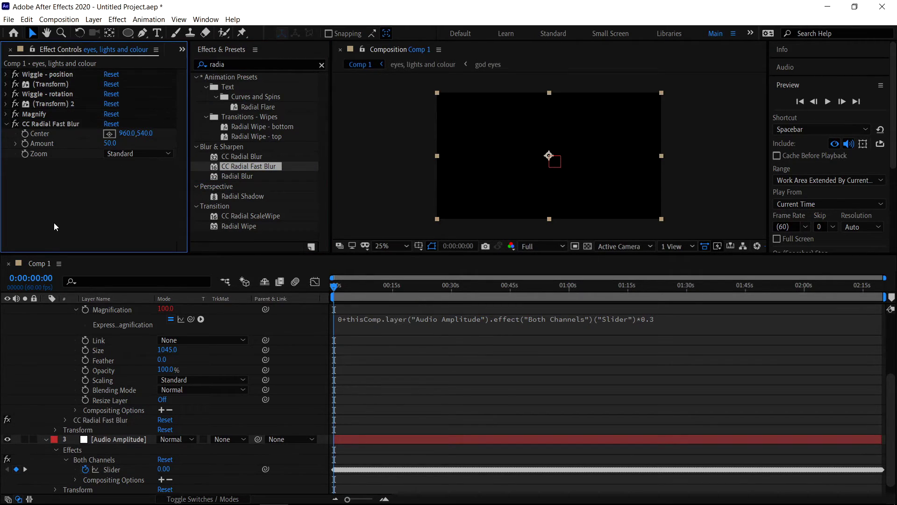
left_click(25, 145, "alt")
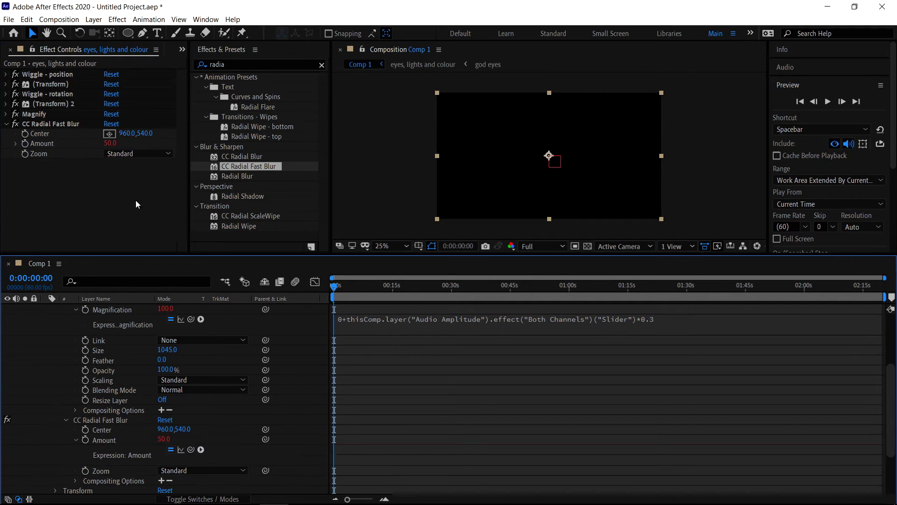
type("0+")
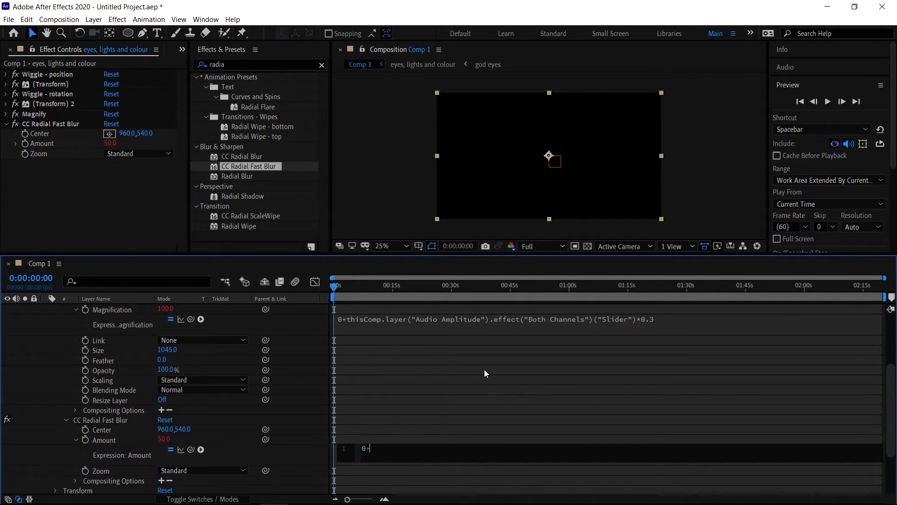
left_click_drag(190, 449, 114, 461)
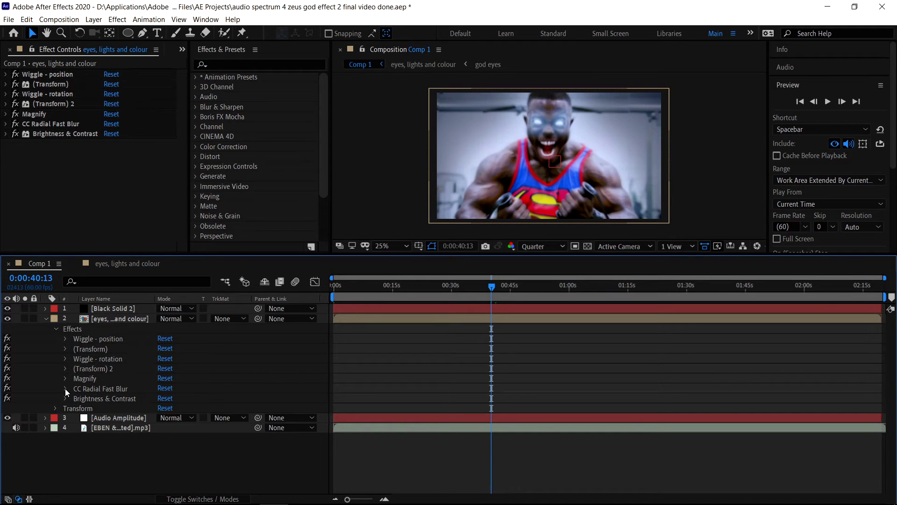
Set the radial blur Center to 904, 540
left_click(66, 388)
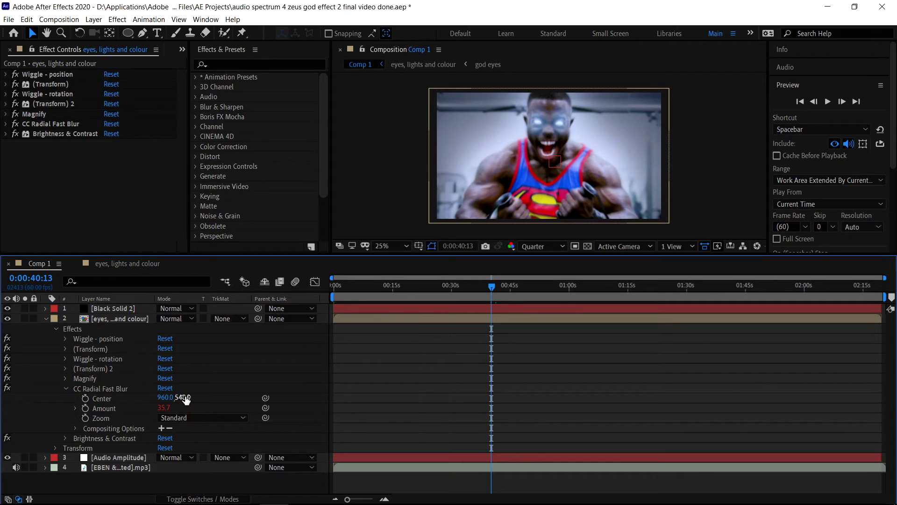
left_click(166, 397)
type("904")
key("Return")
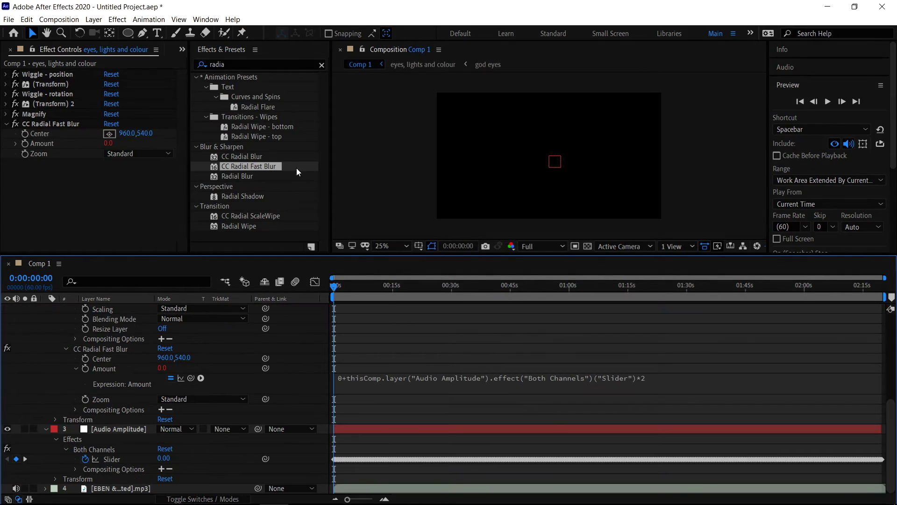
left_click(322, 66)
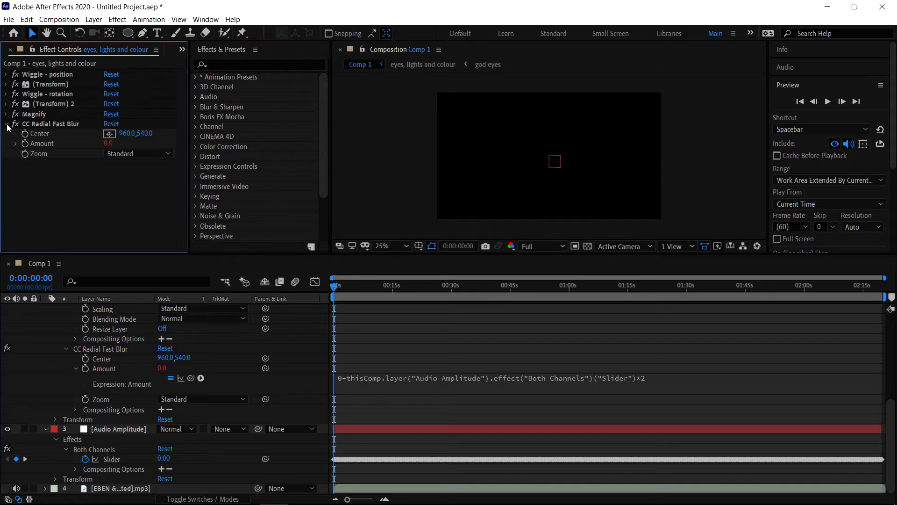
left_click(6, 124)
Apply Brightness & Contrast to the eyes, lights and colour layer
left_click(229, 63)
type("brigh")
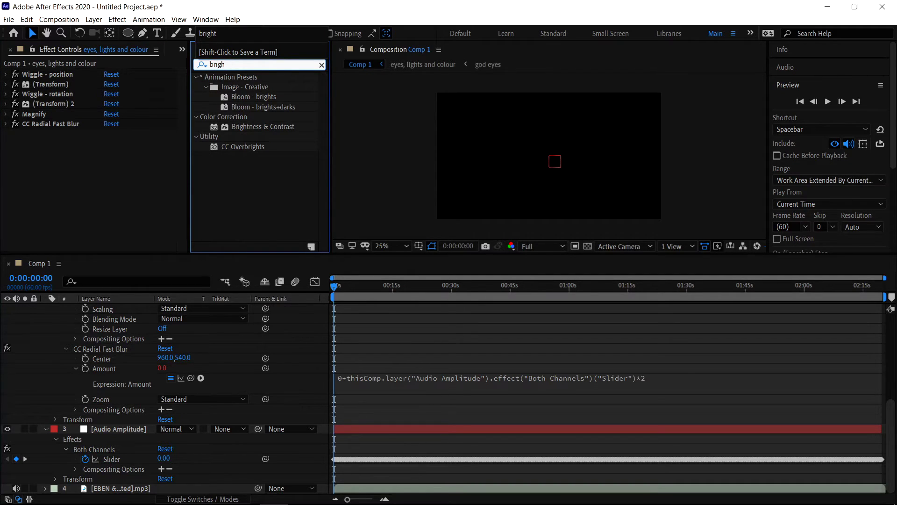
left_click_drag(262, 127, 62, 148)
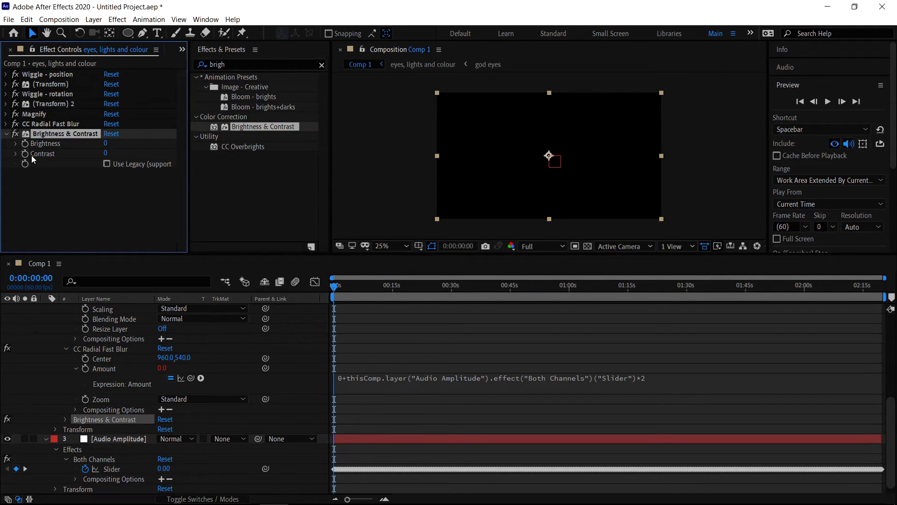
Drive Brightness with the expression 0 + Both Channels slider *0.3
left_click(24, 144, "alt")
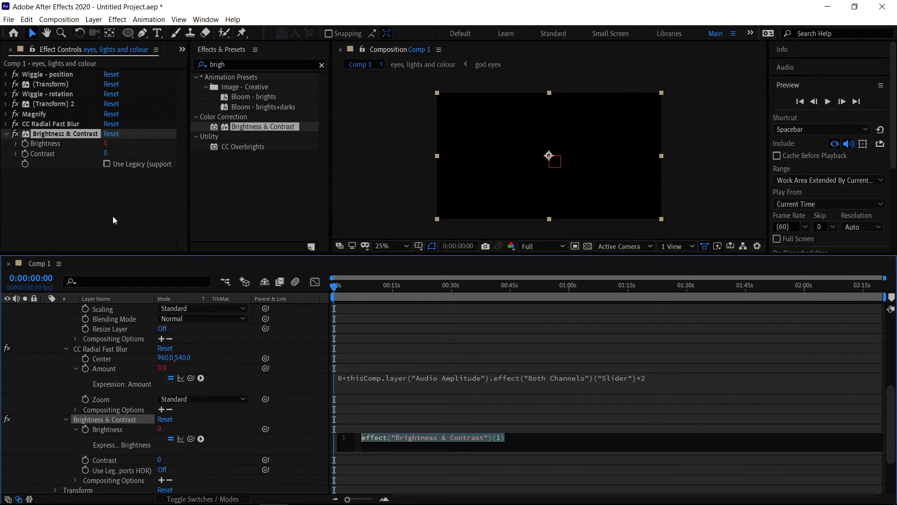
type("0+")
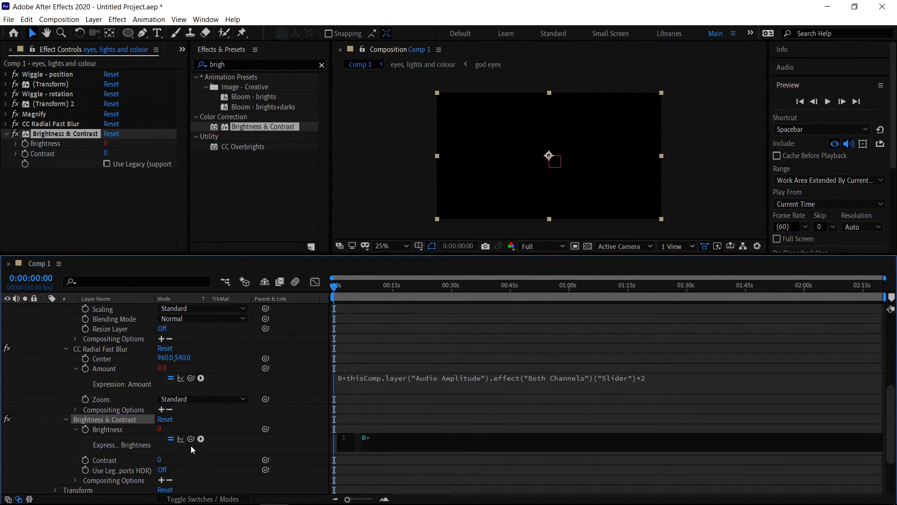
left_click_drag(191, 438, 140, 501)
left_click_drag(141, 493, 113, 463)
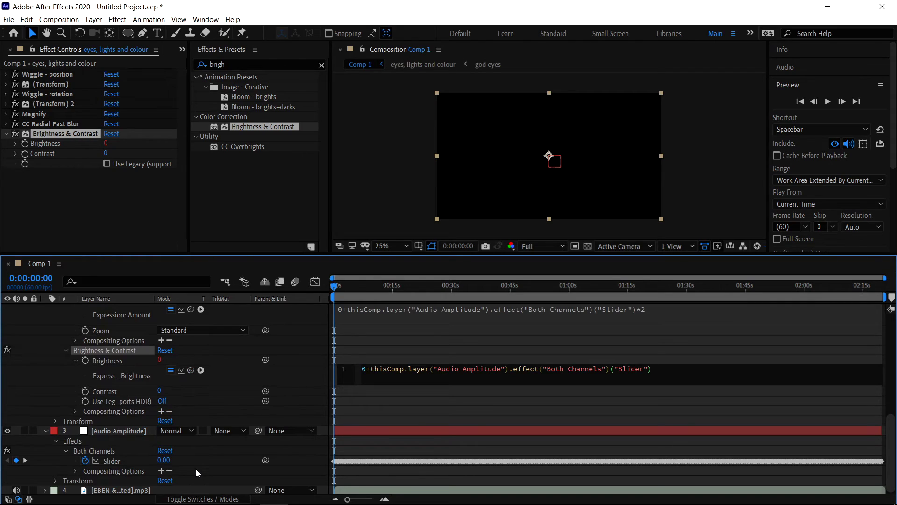
type("*0.3")
left_click(439, 356)
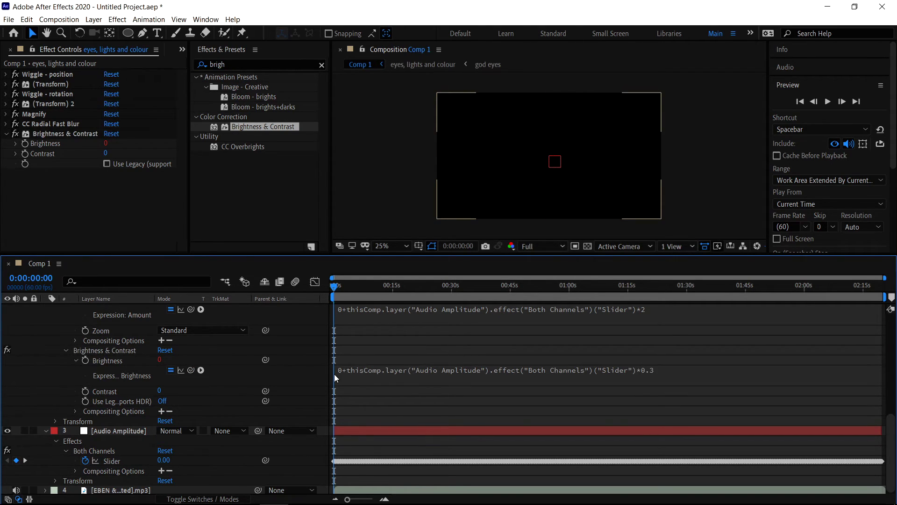
scroll(140, 355, "up", 10)
left_click(48, 319)
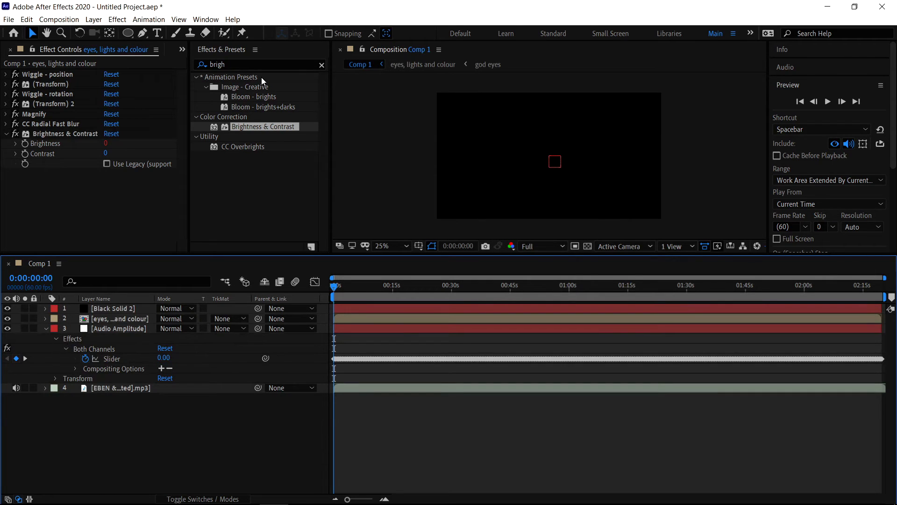
left_click(322, 64)
left_click(6, 134)
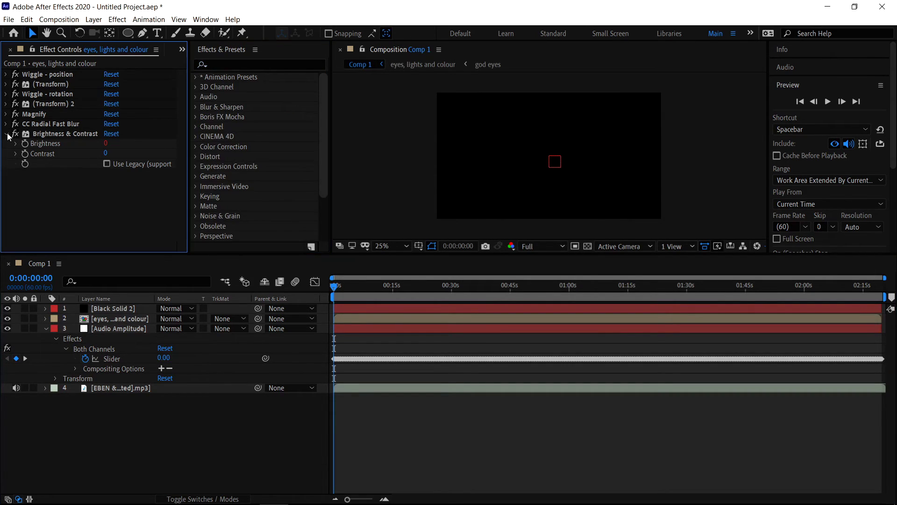
Set the eyes, lights and colour layer's Scale to 107% and scrub forward to preview
left_click(121, 327)
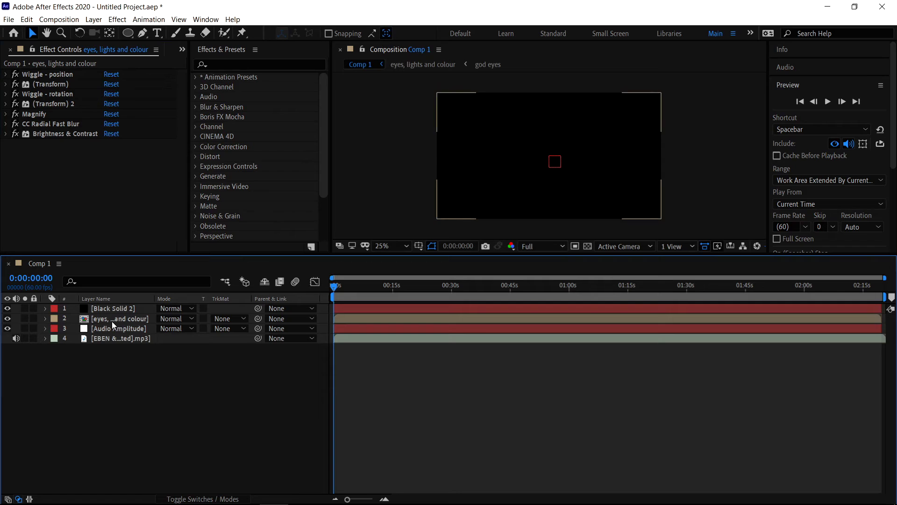
left_click(111, 319)
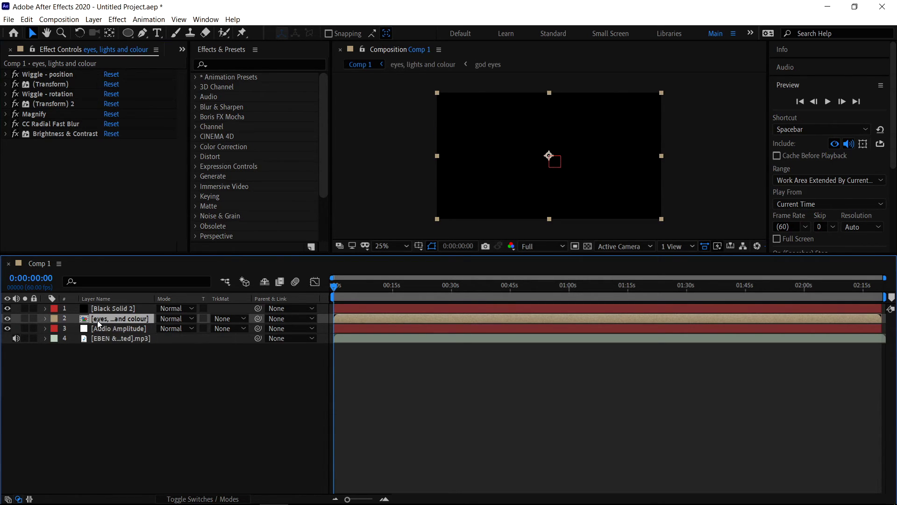
key("s")
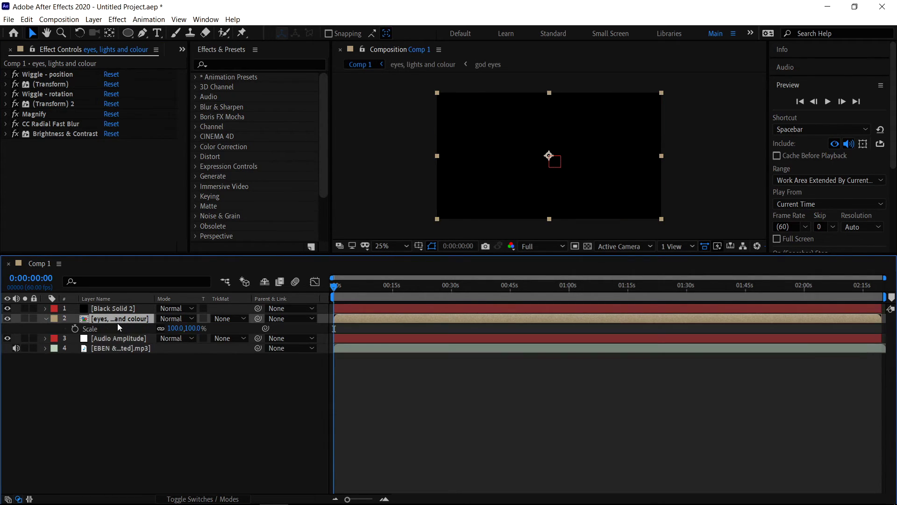
left_click(195, 328)
type("107")
left_click(239, 375)
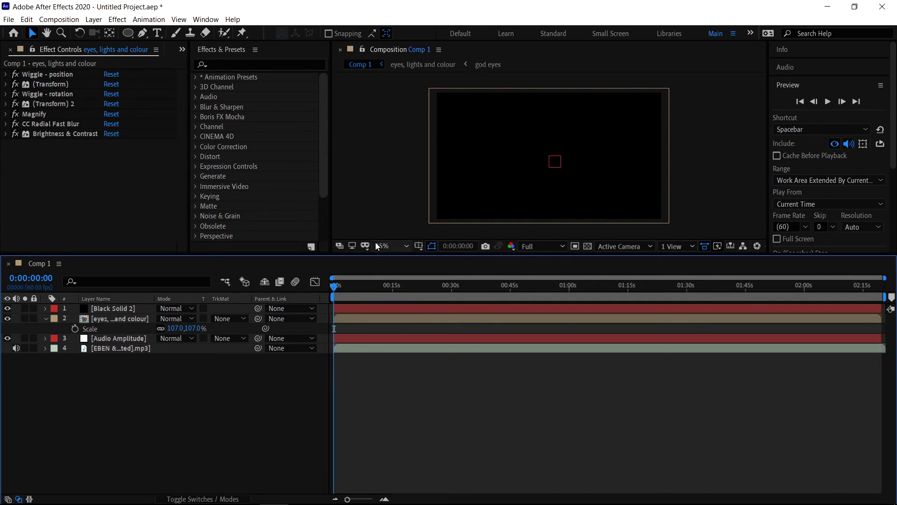
left_click_drag(338, 287, 361, 285)
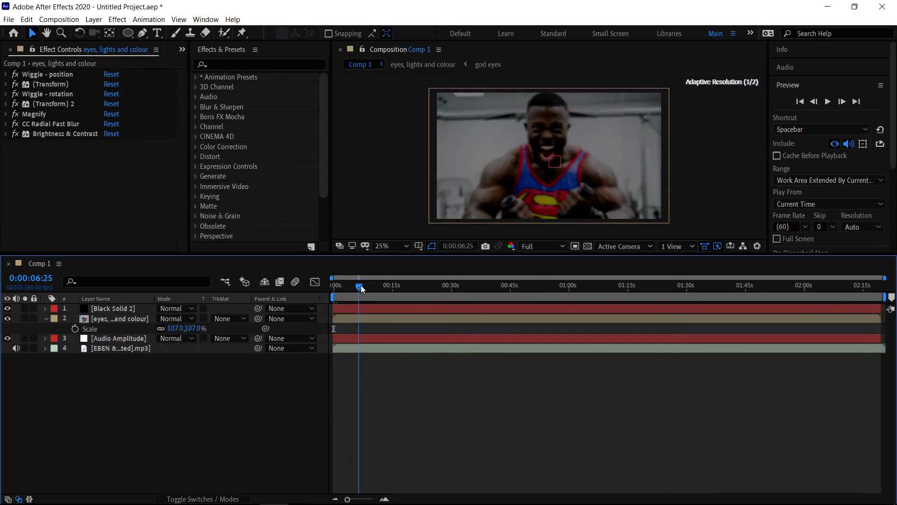